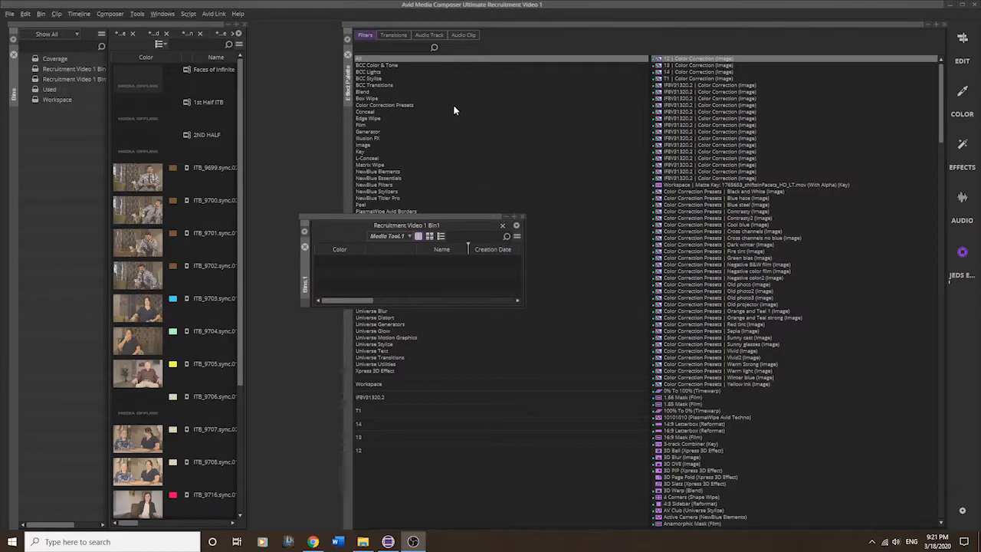
- Dock the floating Recruitment Video 1 Bin1 window with the main Bins panel and switch between the two docked panels
mouse_move(194, 23)
left_mouse_down()
mouse_move(222, 32)
mouse_move(315, 24)
mouse_move(192, 24)
left_mouse_up()
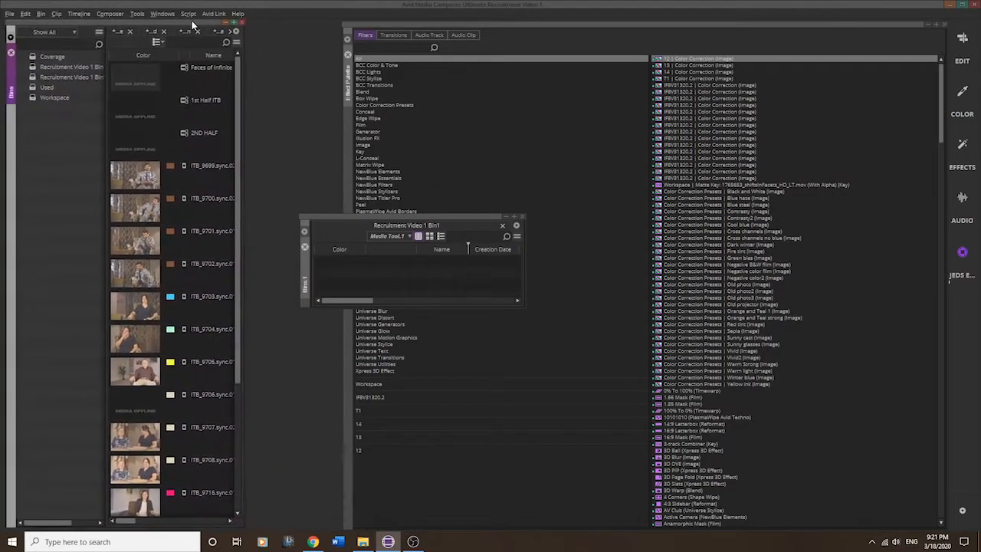
mouse_move(362, 29)
left_mouse_down()
mouse_move(271, 53)
mouse_move(366, 25)
left_mouse_up()
mouse_move(324, 216)
left_mouse_down()
mouse_move(276, 247)
mouse_move(317, 252)
mouse_move(313, 235)
mouse_move(322, 233)
left_mouse_up()
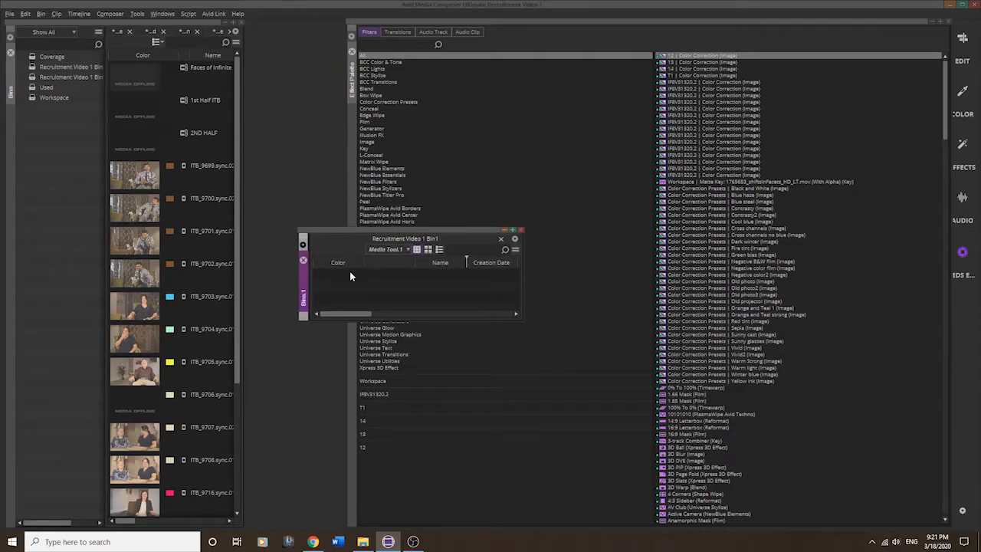
left_click_drag(304, 291, 10, 145)
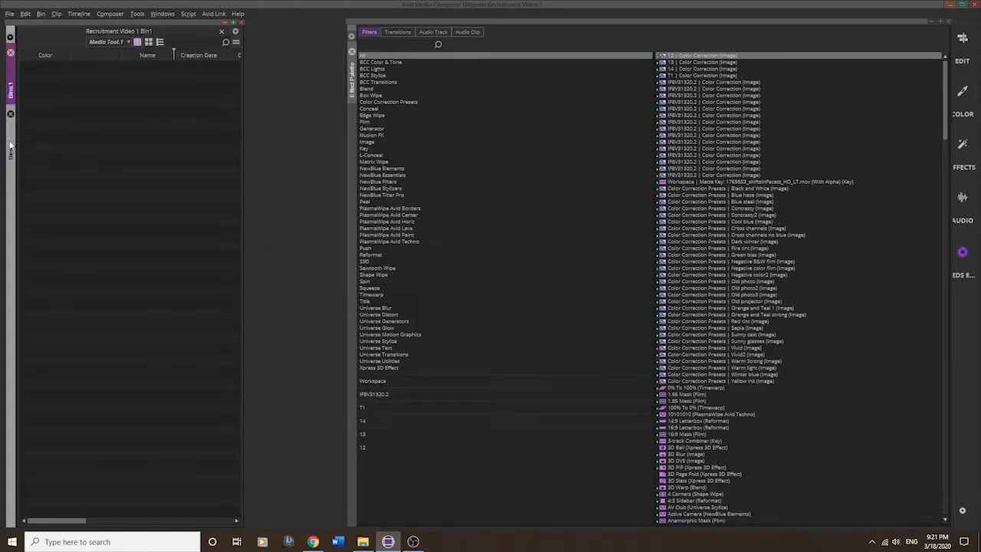
left_click(11, 146)
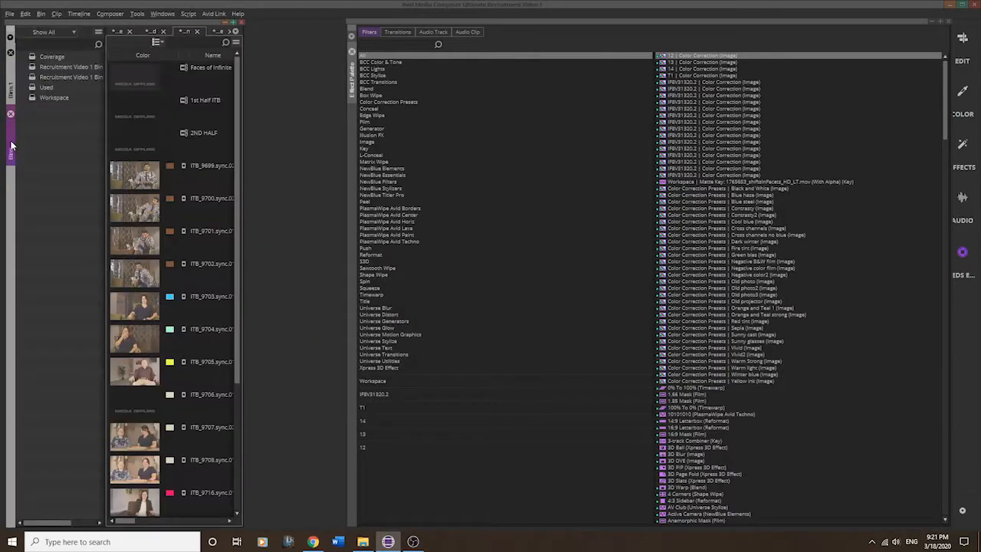
left_click(12, 84)
left_click(11, 150)
- Dock the Effect Palette with the two Bins panels and switch through all three docked panels
left_click_drag(353, 81, 13, 184)
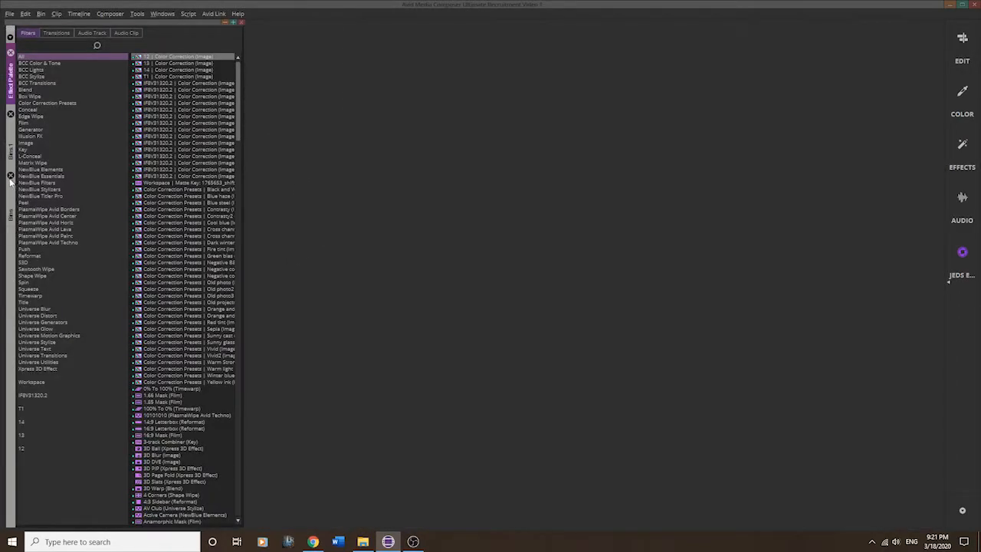
left_click(13, 150)
left_click(12, 205)
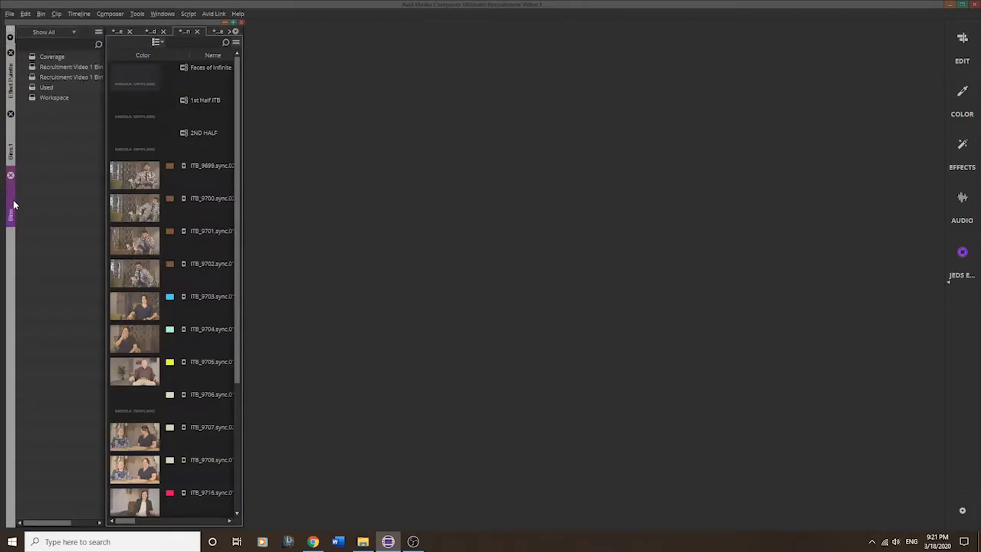
left_click(10, 153)
left_click(11, 88)
left_click(11, 139)
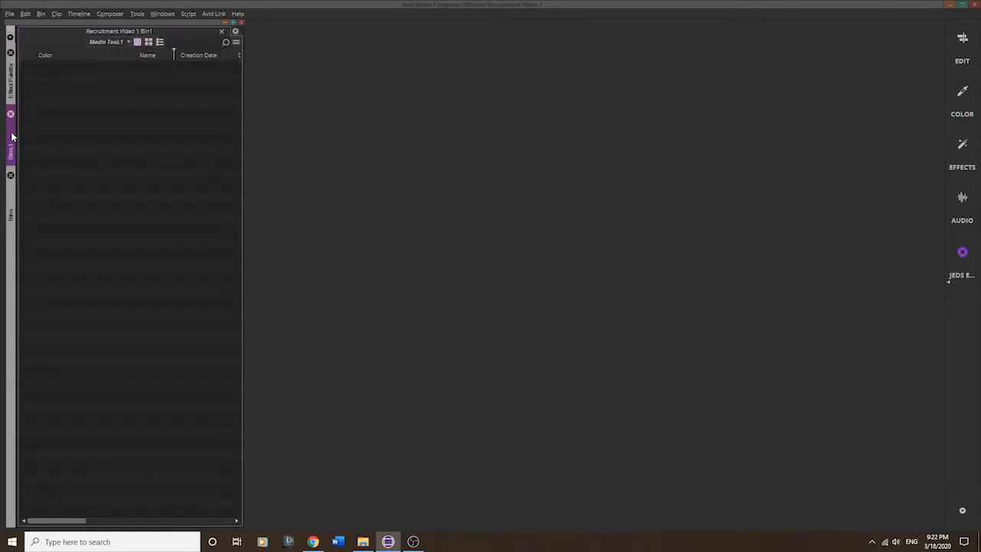
left_click(13, 201)
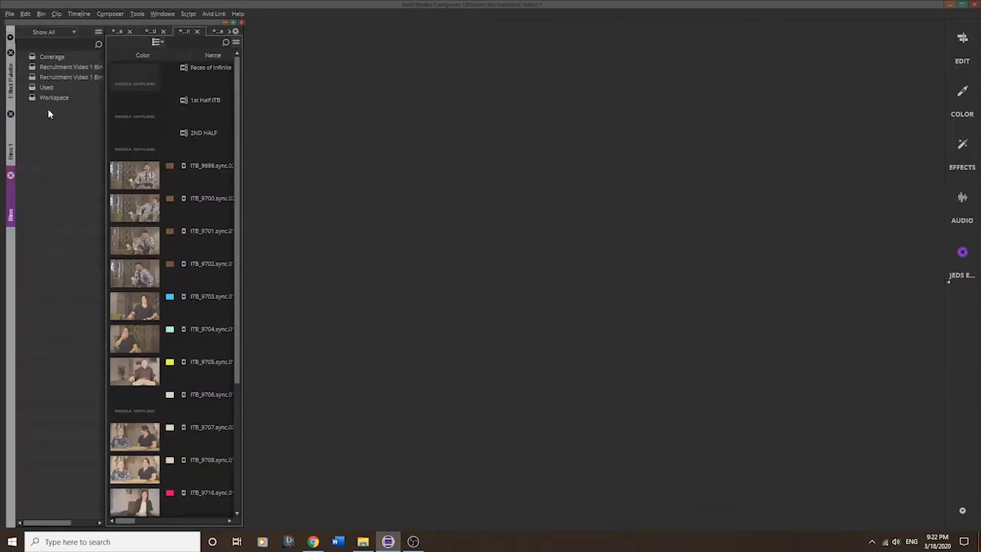
- Show the contents of the Coverage bin and Recruitment Video 1 Bin1 from the bin list, and return to the main Bins panel
left_click(36, 67)
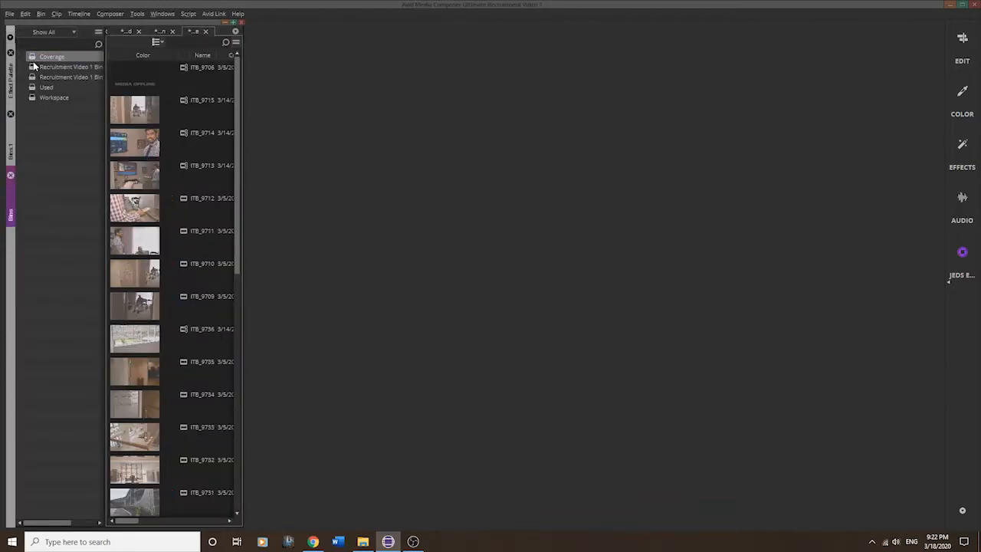
double_click(33, 77)
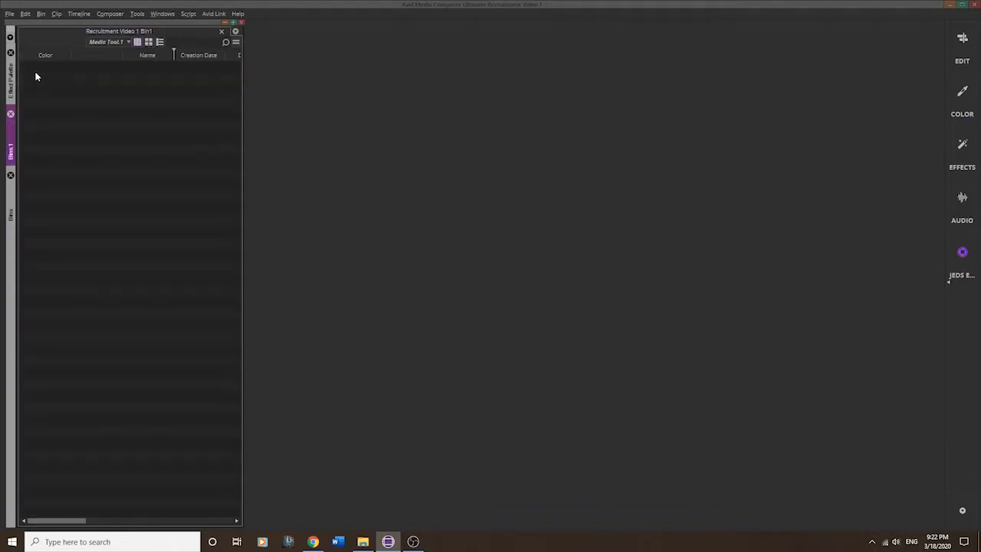
left_click(11, 213)
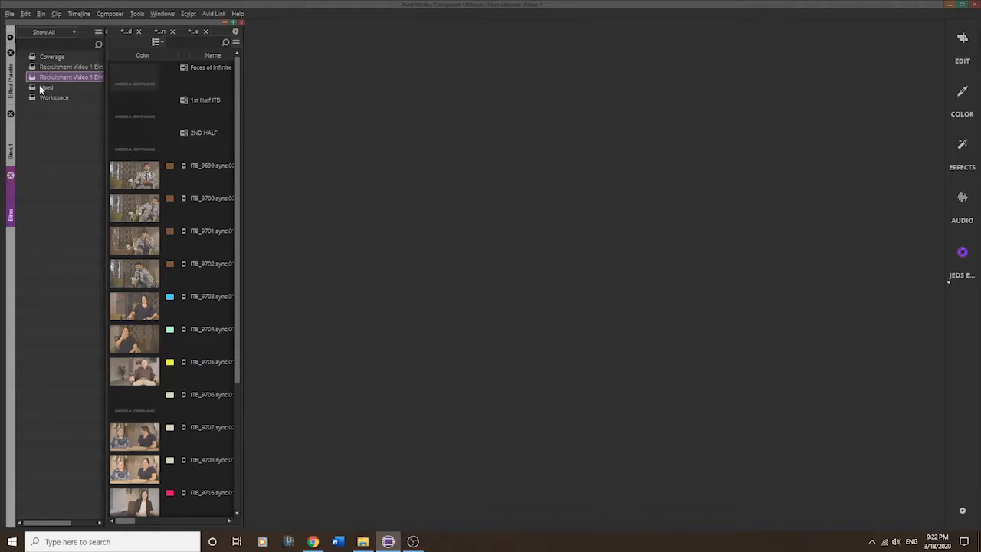
- Narrow the docked Bins panel group and bring the Composer window onto this screen
left_click(504, 186)
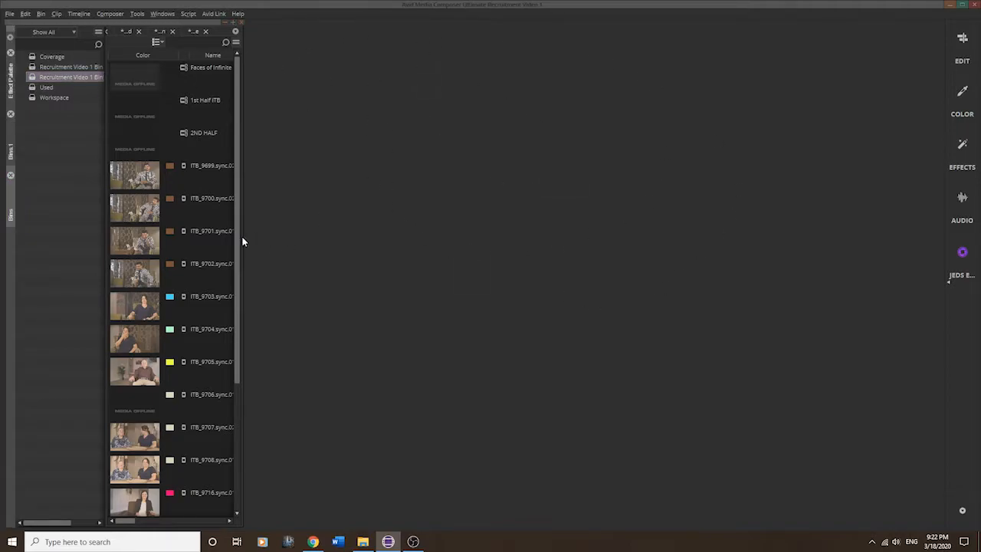
left_click_drag(243, 237, 202, 237)
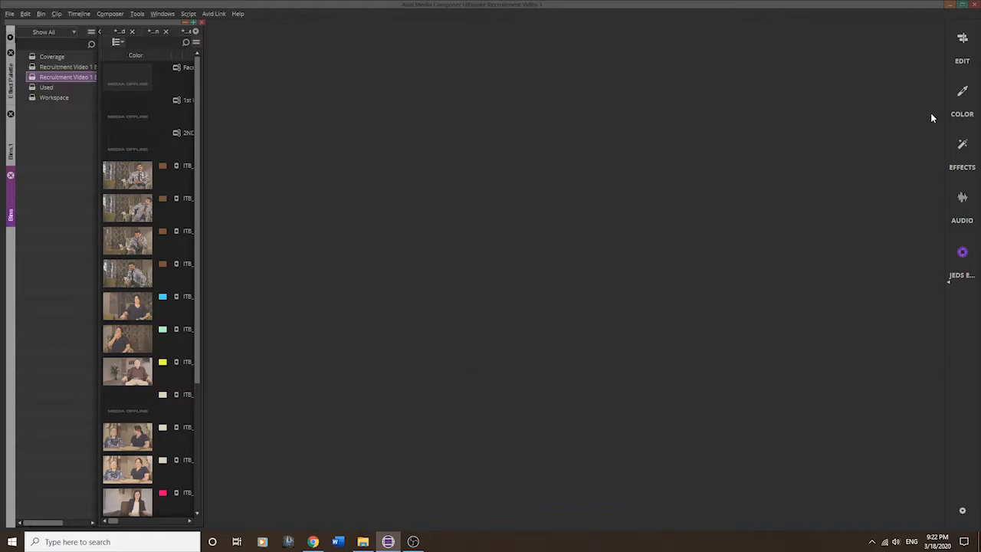
left_click_drag(979, 133, 766, 198)
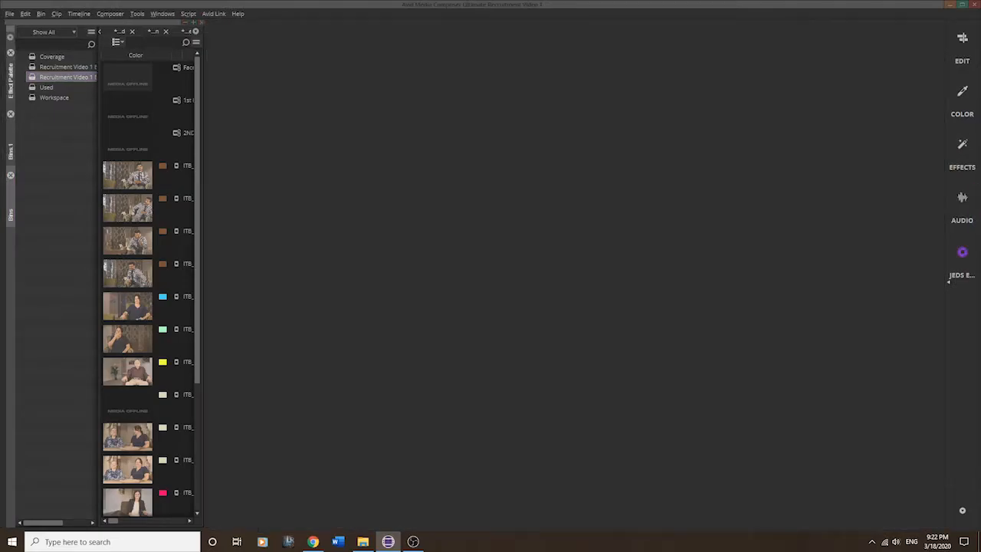
left_click_drag(903, 311, 556, 75)
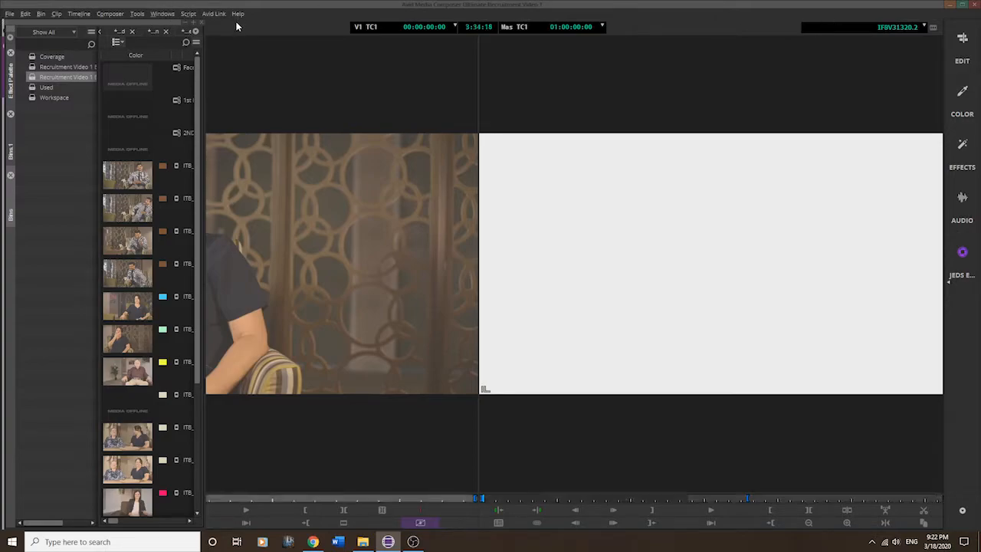
- Float all panels, and shrink and place the Composer so it fills the upper area beside the bins
left_click(164, 14)
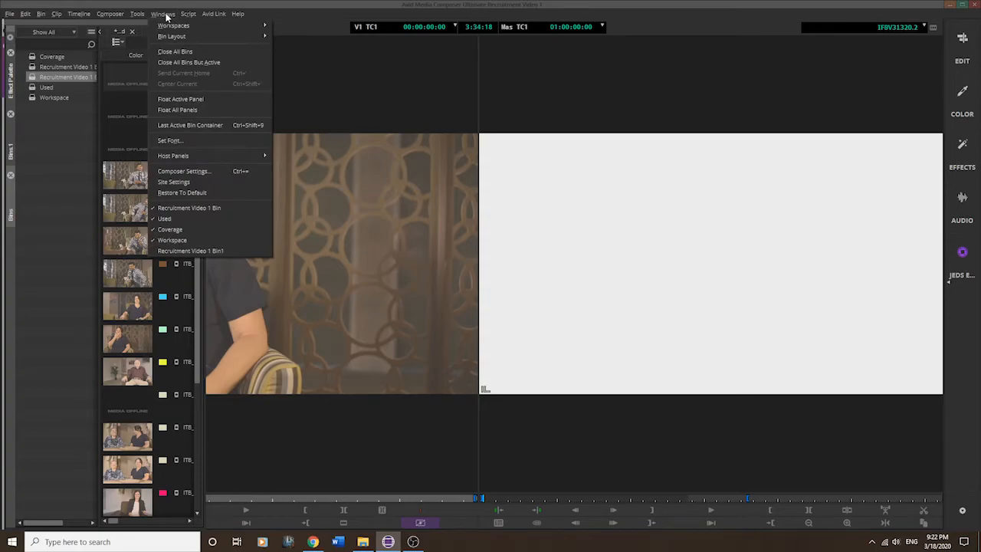
left_click(187, 109)
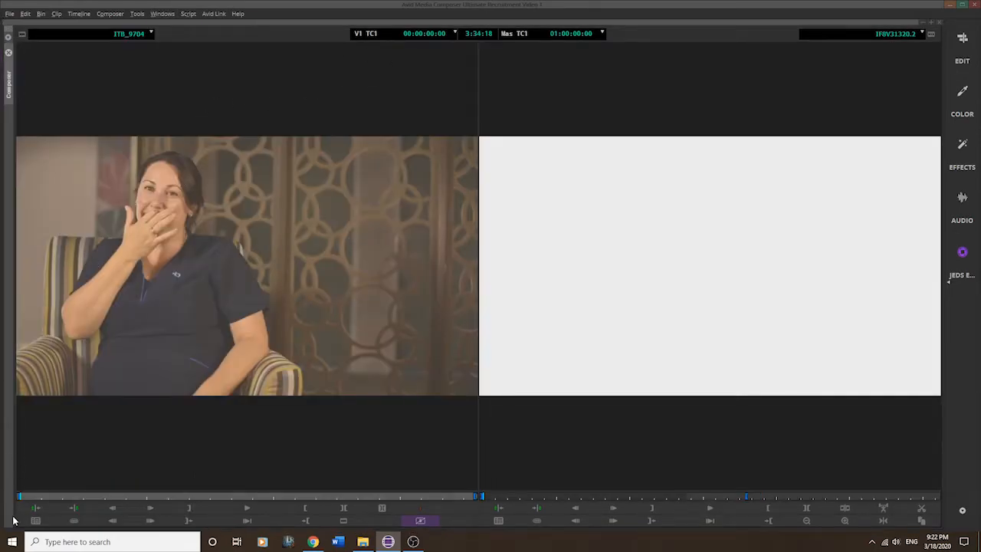
left_click_drag(347, 22, 383, 45)
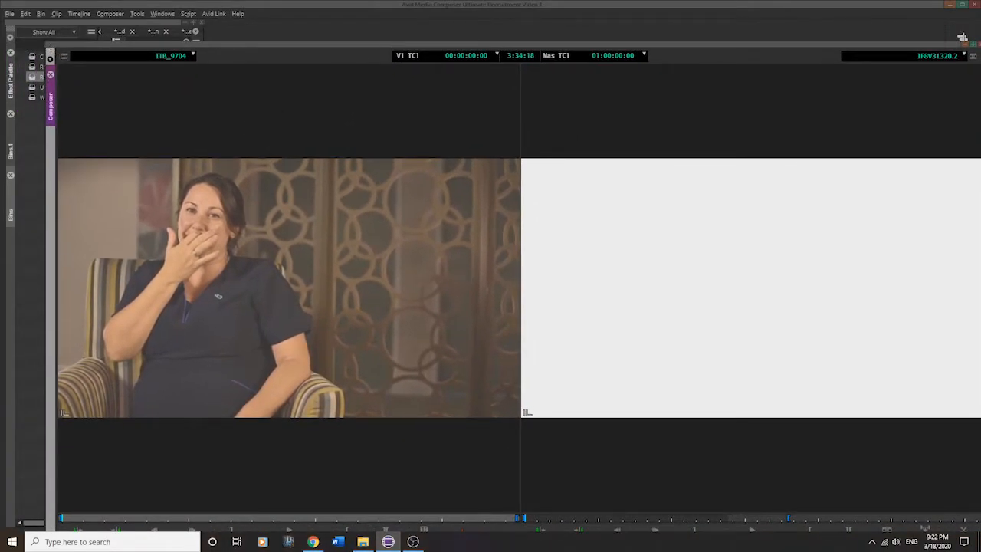
left_click_drag(44, 40, 283, 313)
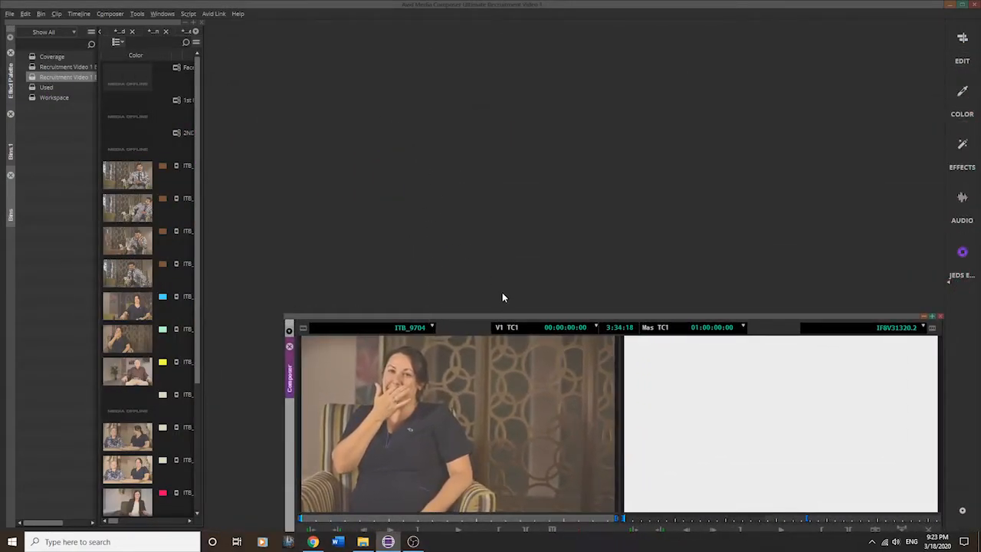
left_click_drag(540, 316, 539, 28)
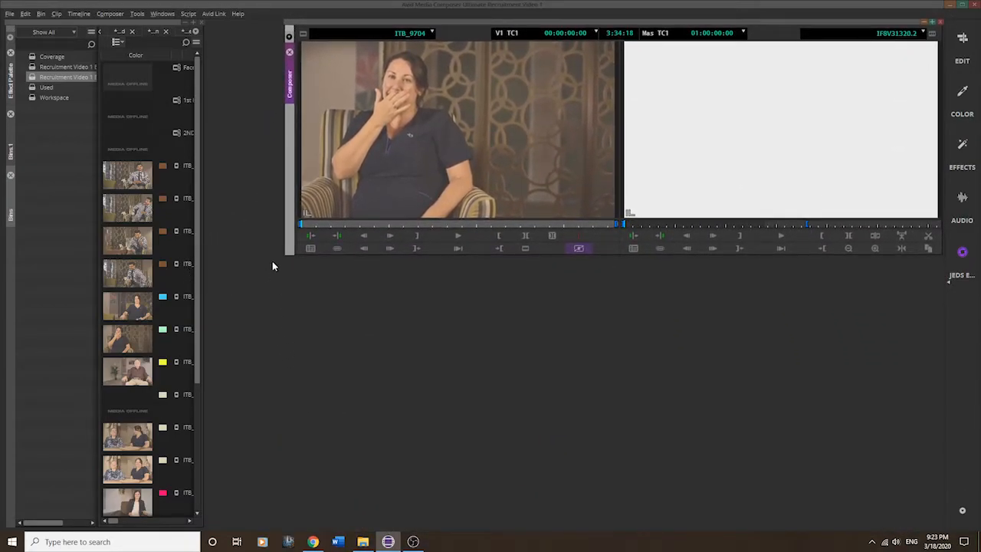
left_click_drag(283, 256, 219, 279)
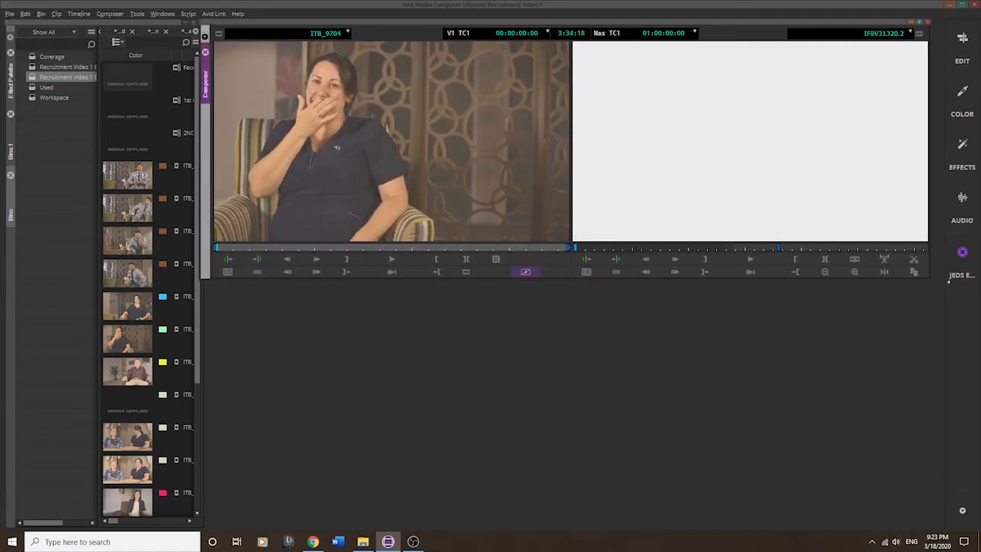
- Bring the Timeline window onto this screen and resize it to fill the space beneath the Composer
left_click_drag(980, 165, 229, 21)
left_click_drag(44, 26, 472, 358)
left_click_drag(550, 368, 287, 287)
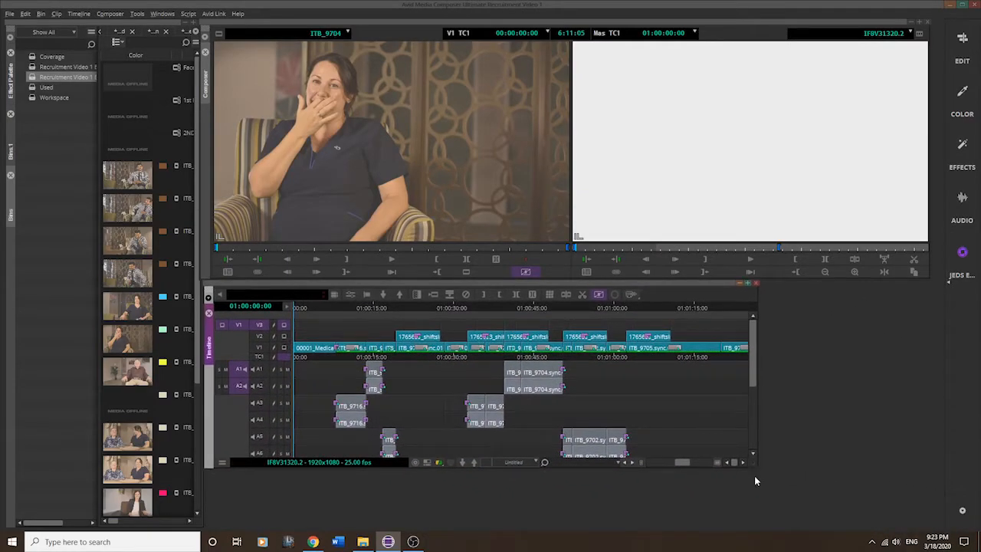
left_click_drag(759, 467, 941, 529)
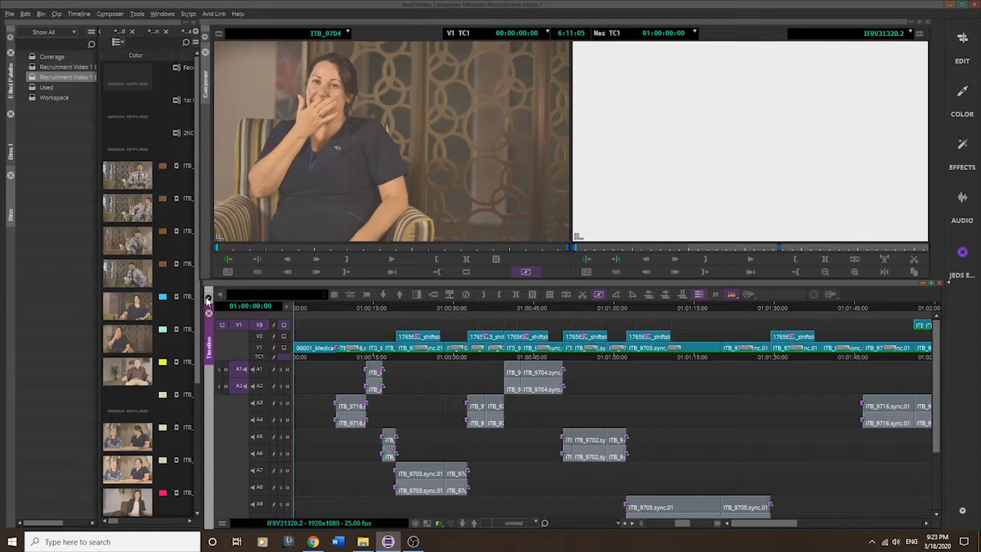
- Widen the Bins panel slightly and bring the Composer and Timeline in front of it
left_click(62, 286)
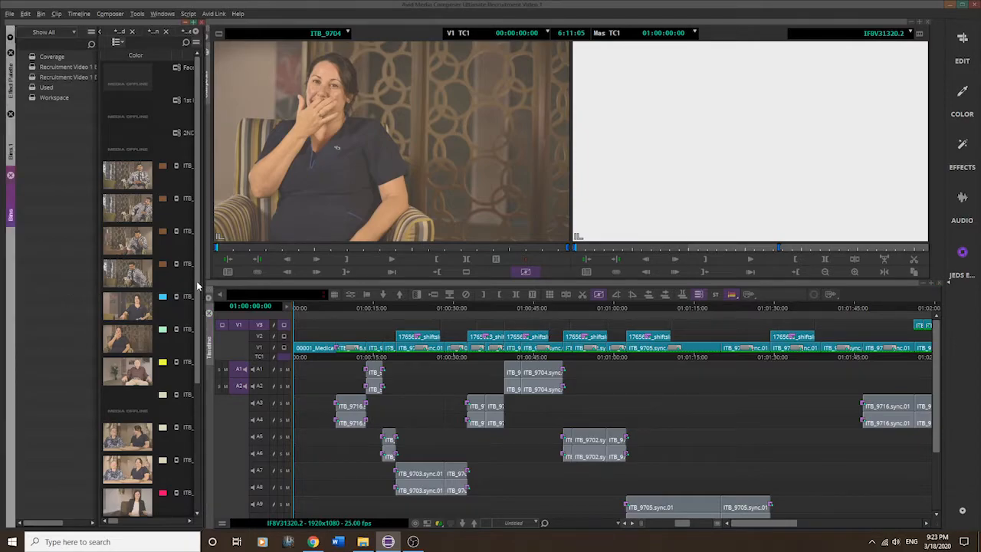
left_click_drag(205, 282, 222, 270)
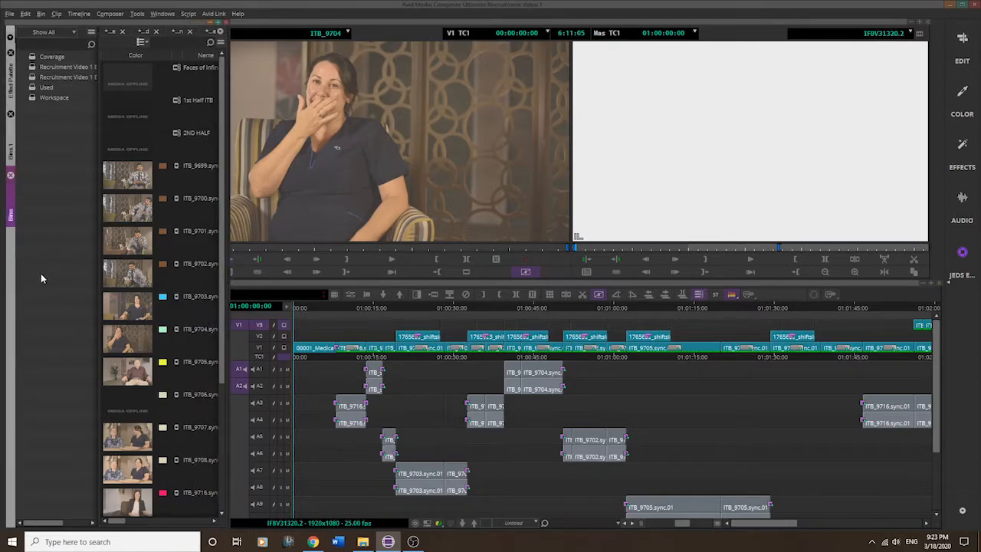
left_click(491, 237)
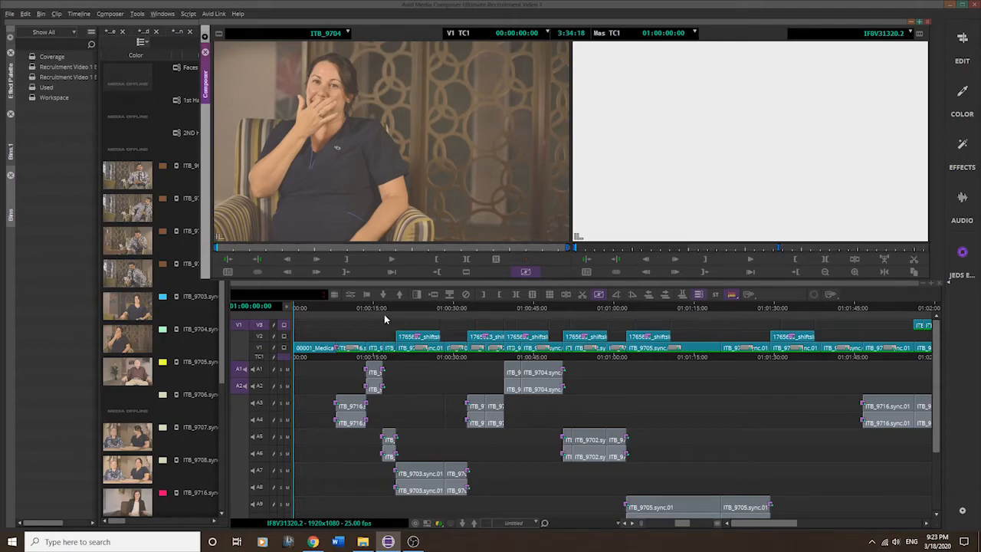
left_click(373, 282)
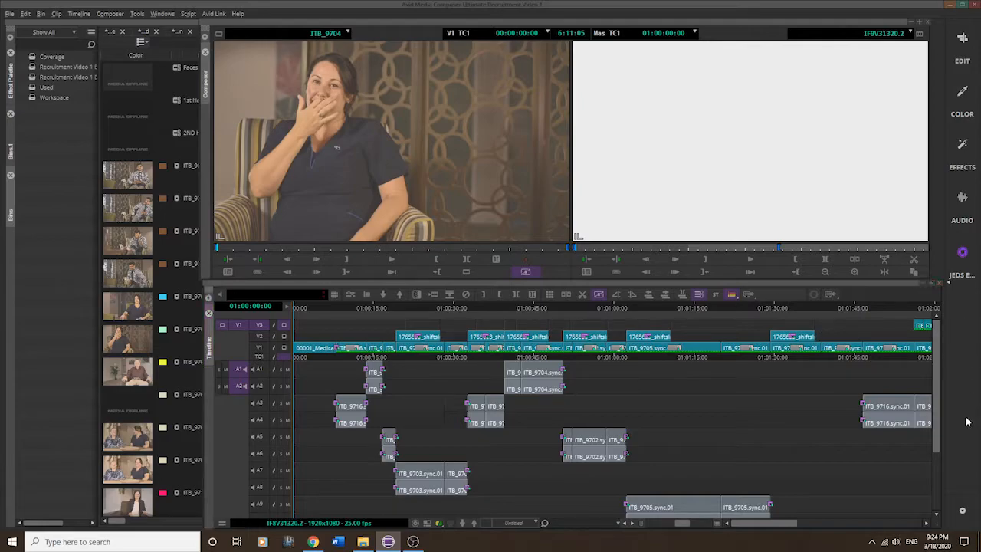
- Save the current layout as a new workspace named One Screen
left_click(964, 513)
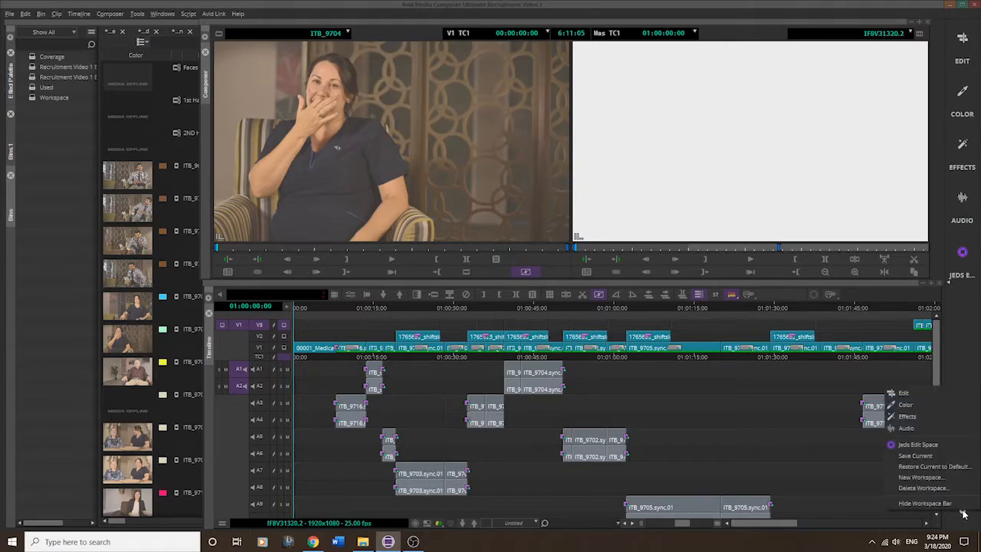
left_click(919, 477)
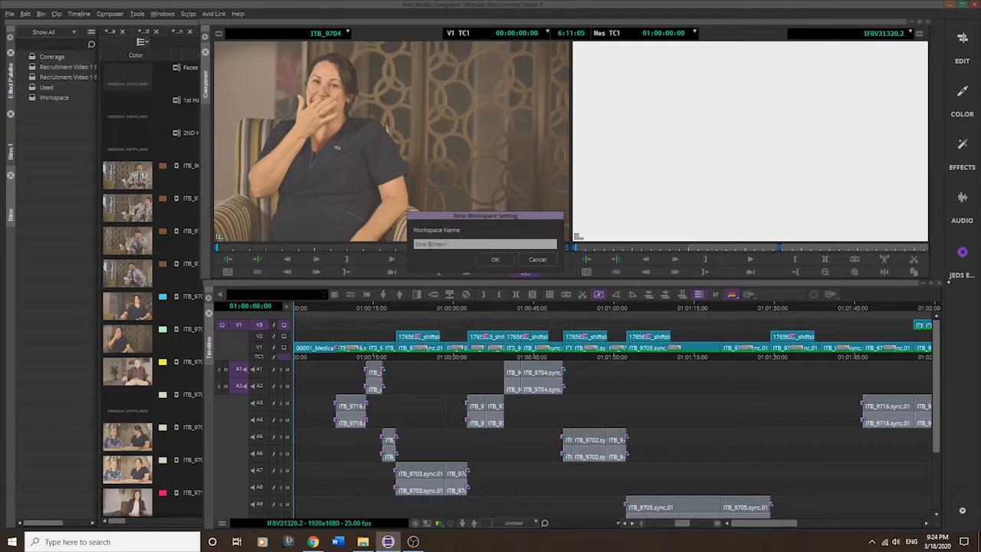
left_click(493, 260)
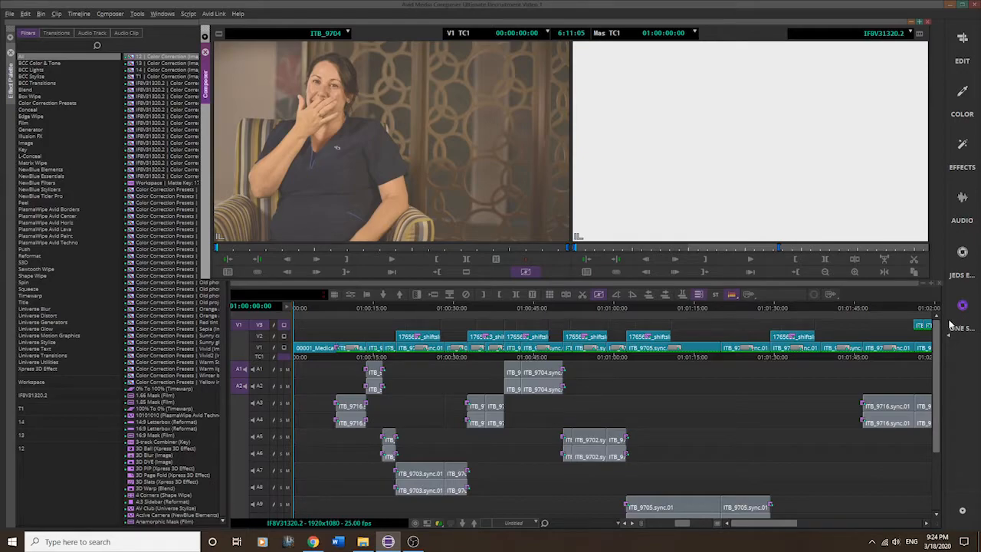
- Switch to the earlier custom workspace and back to One Screen, and shift the Composer away from the docked side panels
left_click(962, 253)
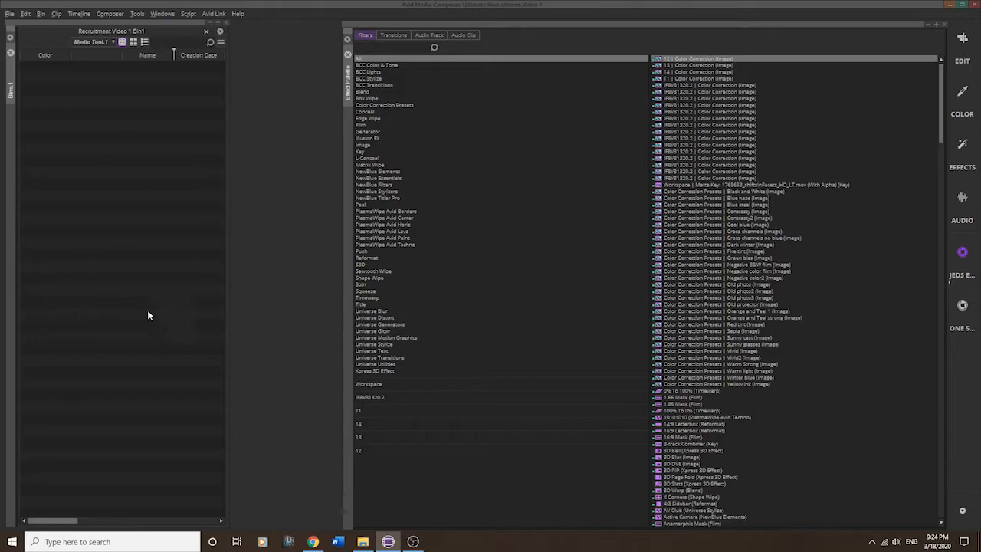
left_click(962, 306)
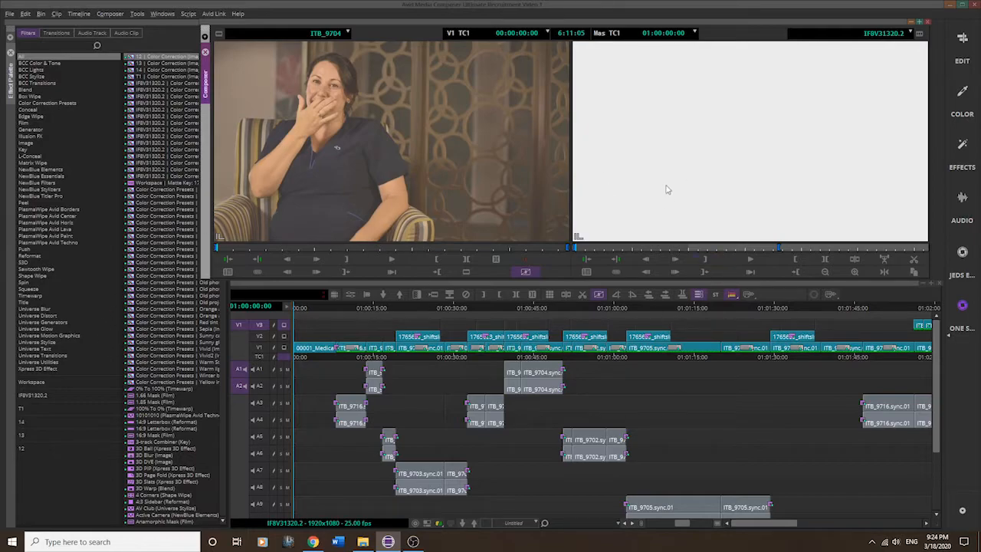
left_click_drag(647, 23, 658, 23)
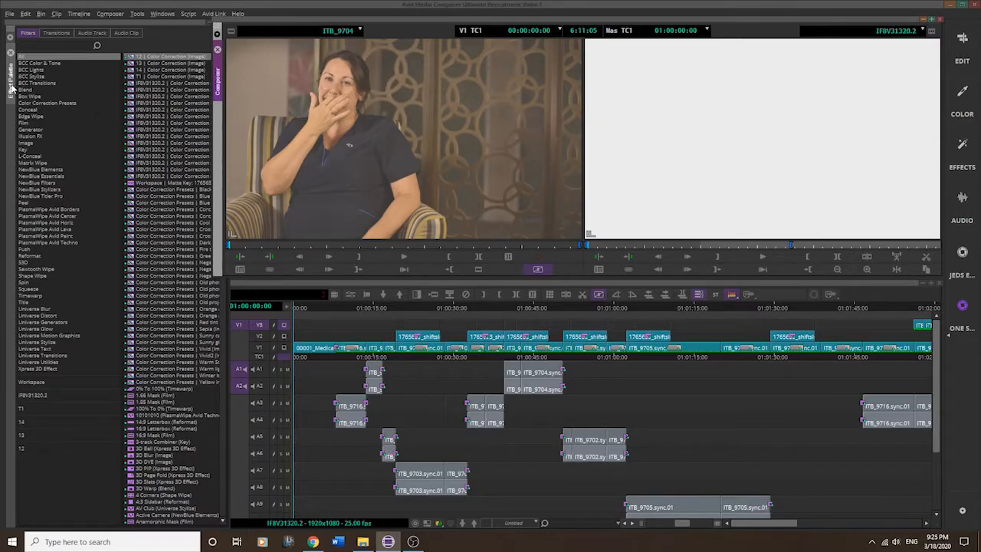
- Dock the Effect Palette and Bins together in one shared side window and clear the leftover floating bin window
left_click_drag(68, 23, 136, 40)
left_click_drag(78, 101, 19, 131)
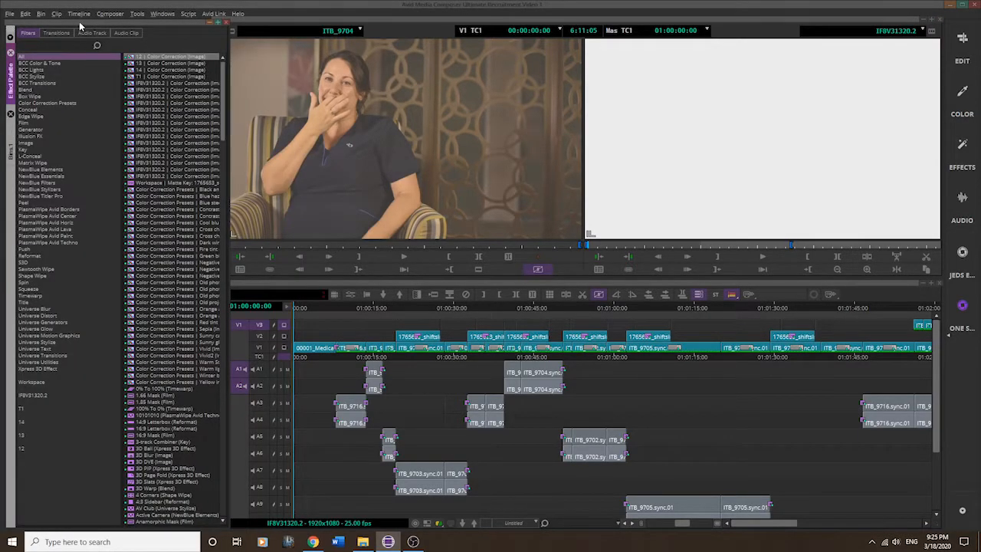
left_click_drag(79, 22, 177, 52)
left_click_drag(11, 95, 79, 103)
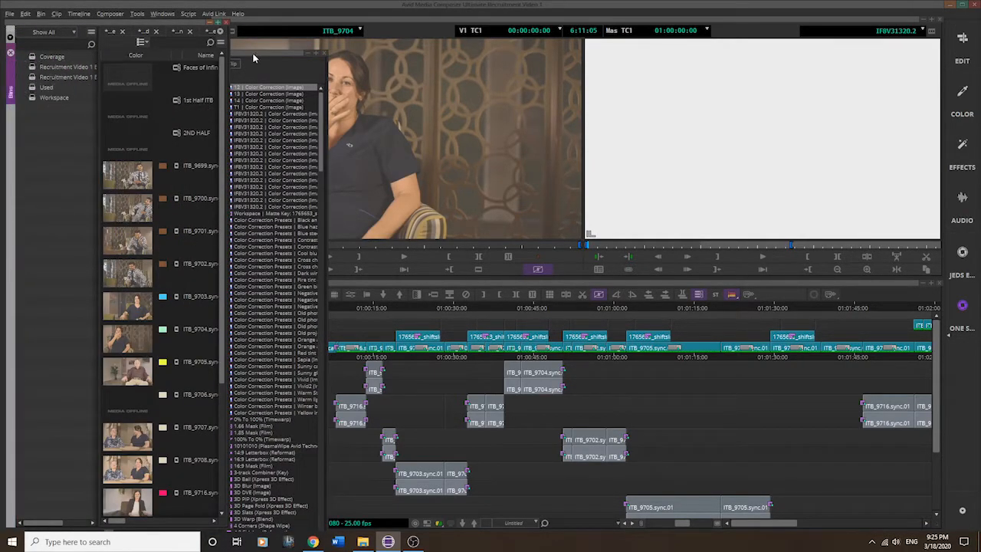
left_click_drag(252, 52, 340, 59)
left_click_drag(188, 104, 31, 136)
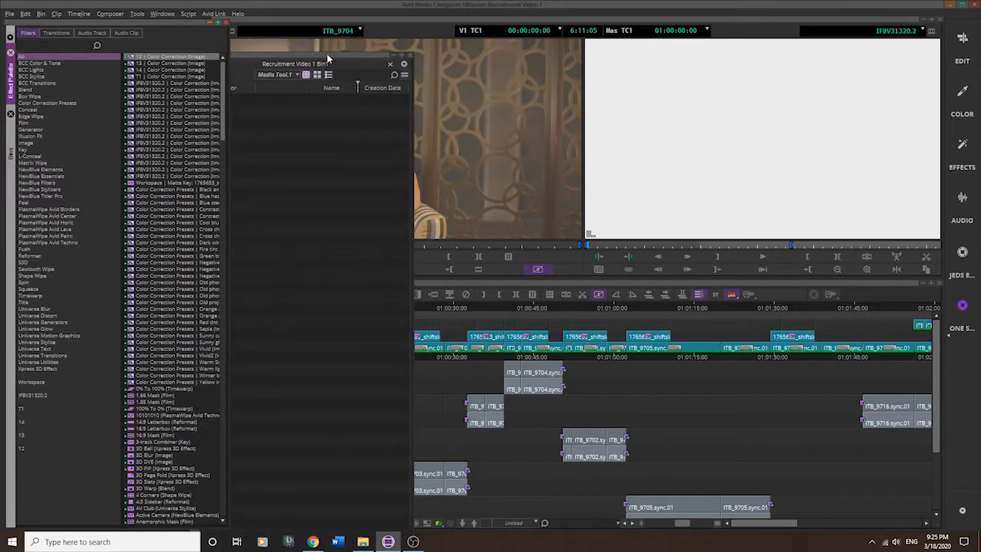
left_click(407, 52)
left_click(409, 56)
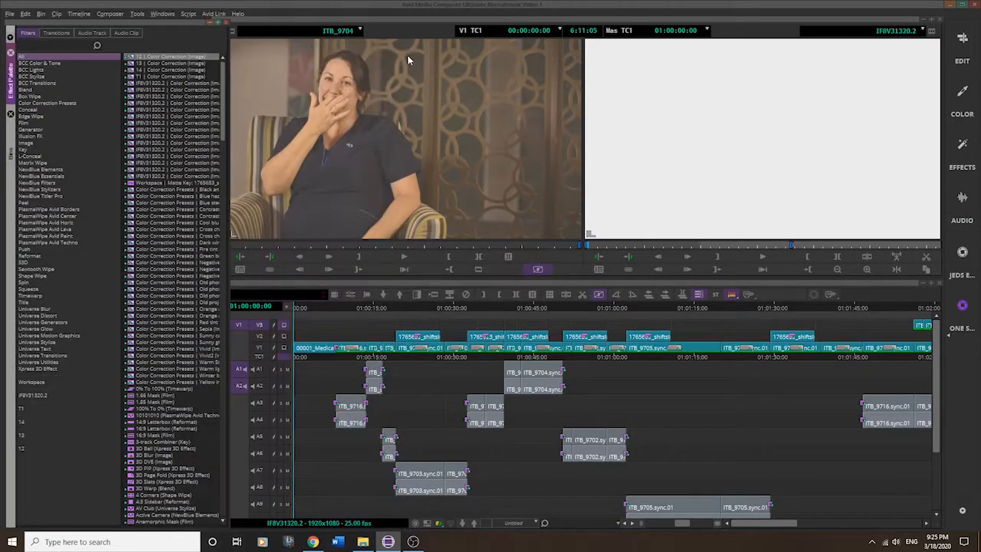
- Alternate between the docked Bins and Effect Palette, finishing with Bins displayed
left_click(14, 137)
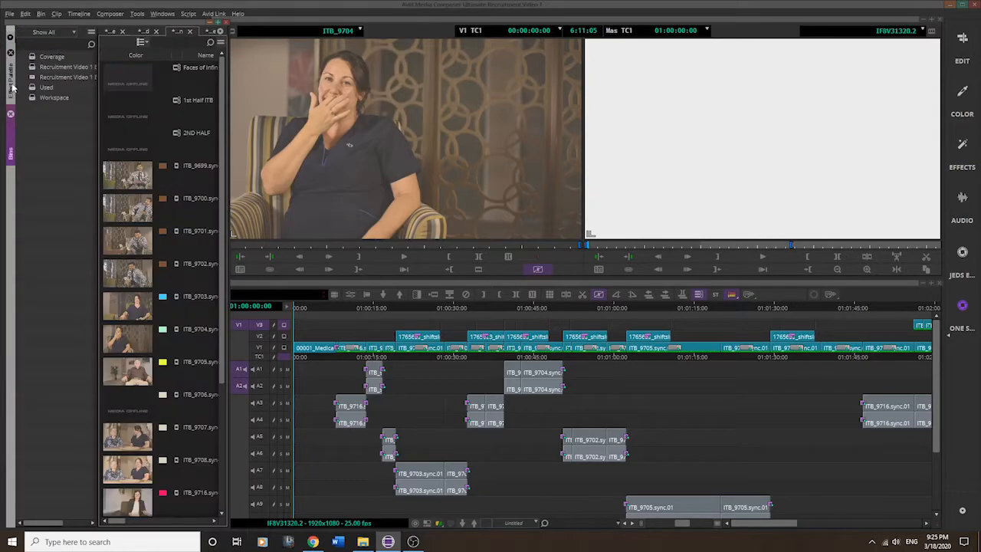
left_click(11, 85)
left_click(12, 147)
left_click(11, 84)
left_click(14, 138)
- Widen the Bins window over the Composer and reduce the clip thumbnails slightly in script view
left_click_drag(228, 111, 356, 114)
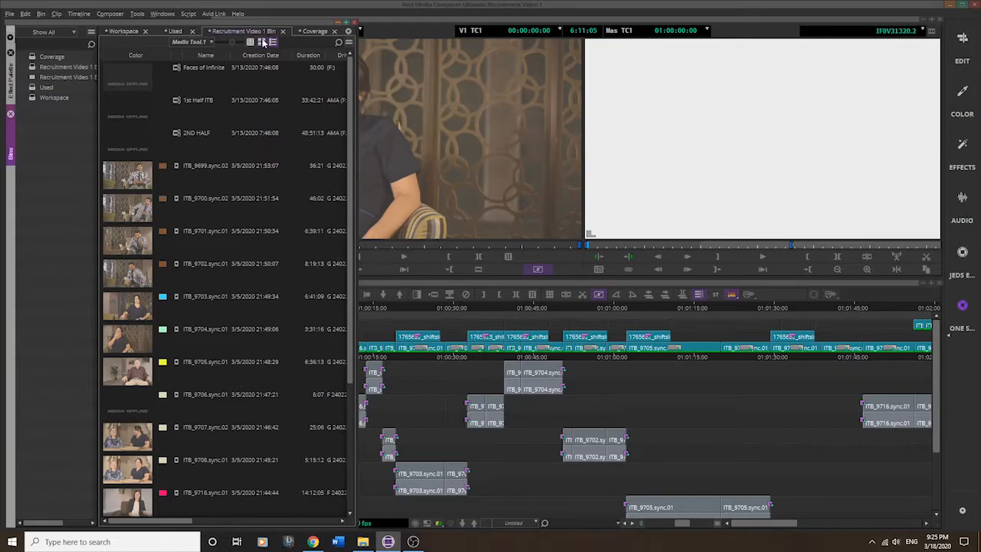
mouse_move(230, 41)
left_mouse_down()
mouse_move(244, 43)
mouse_move(226, 46)
left_mouse_up()
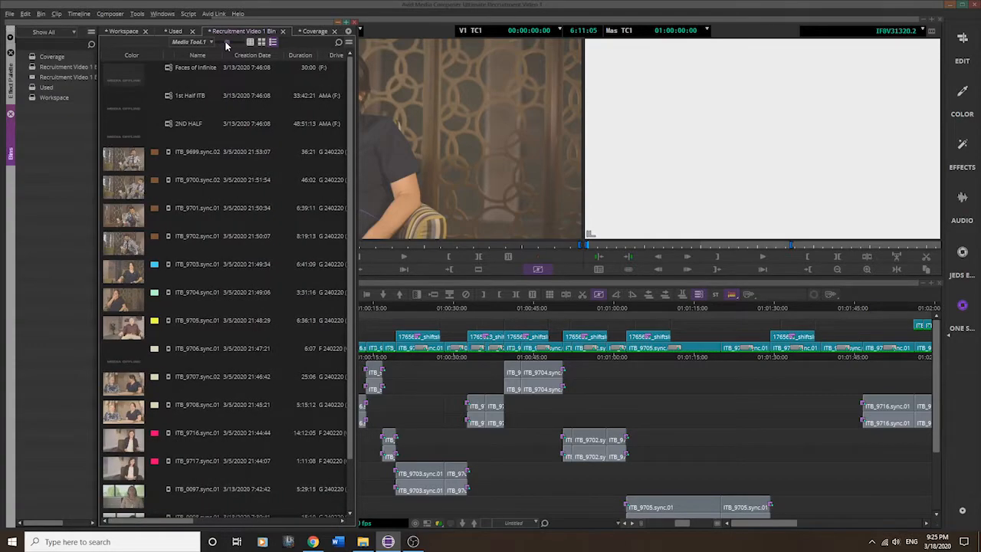
- Try the bin's text and frame views, widening the window further and selecting ITB_9699.sync.02 and 1st Half ITB
left_click(249, 42)
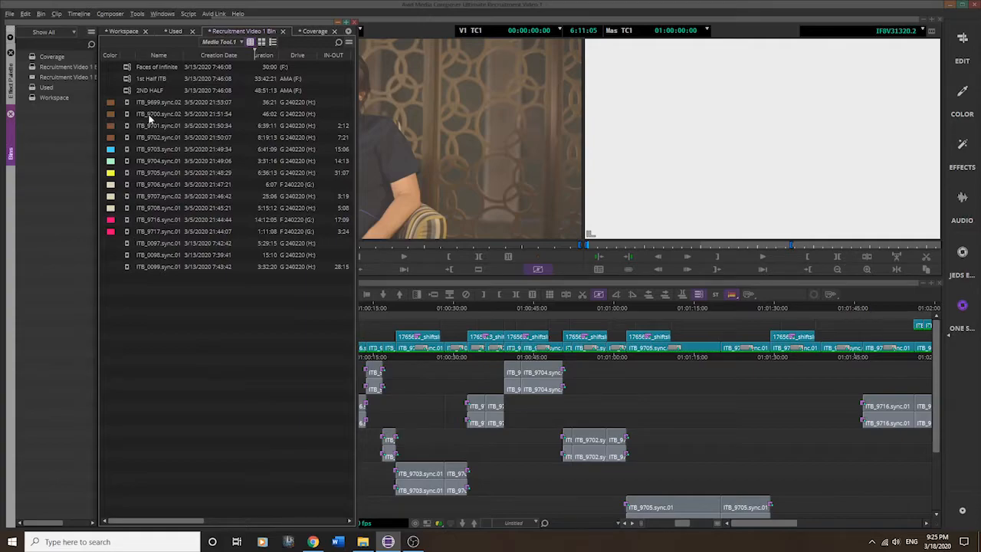
left_click(261, 43)
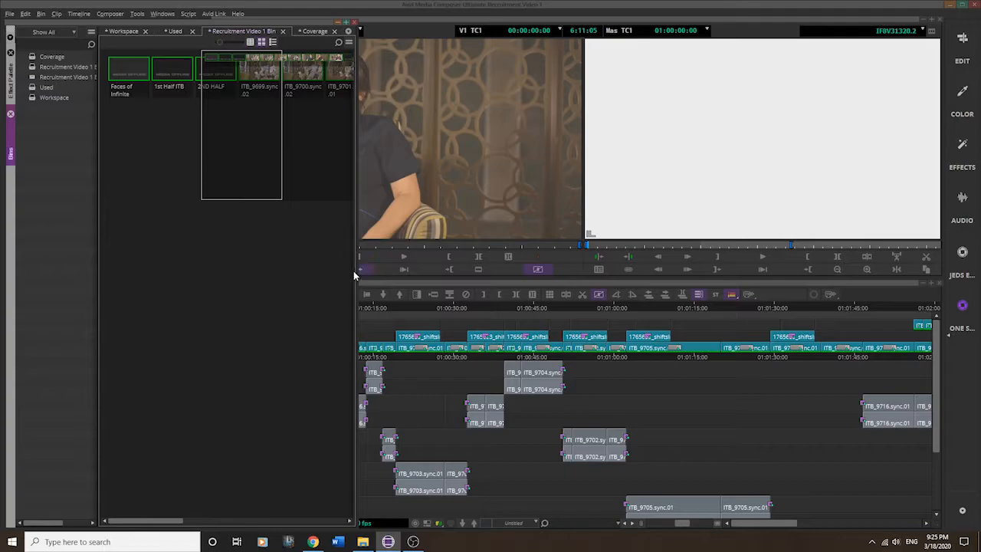
left_click_drag(354, 272, 533, 300)
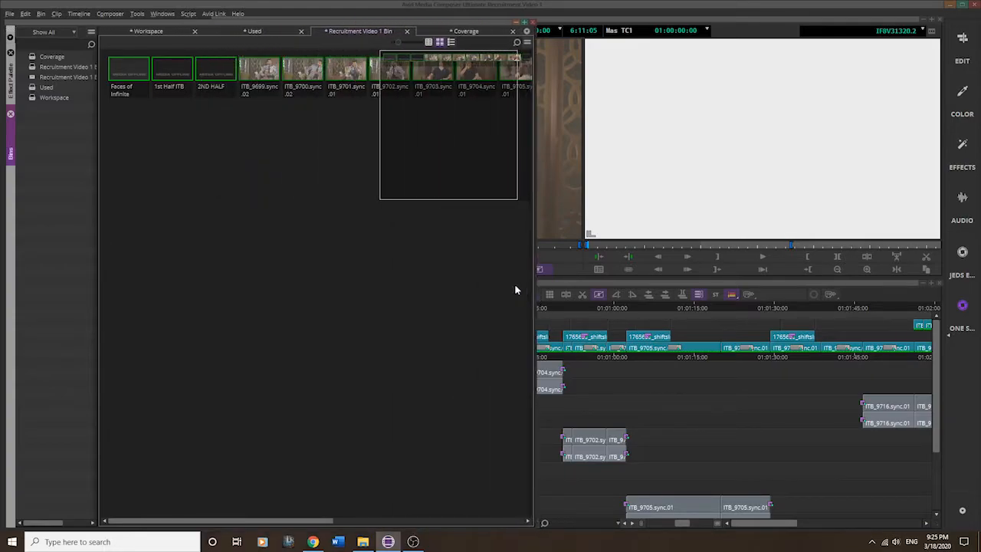
left_click(262, 70)
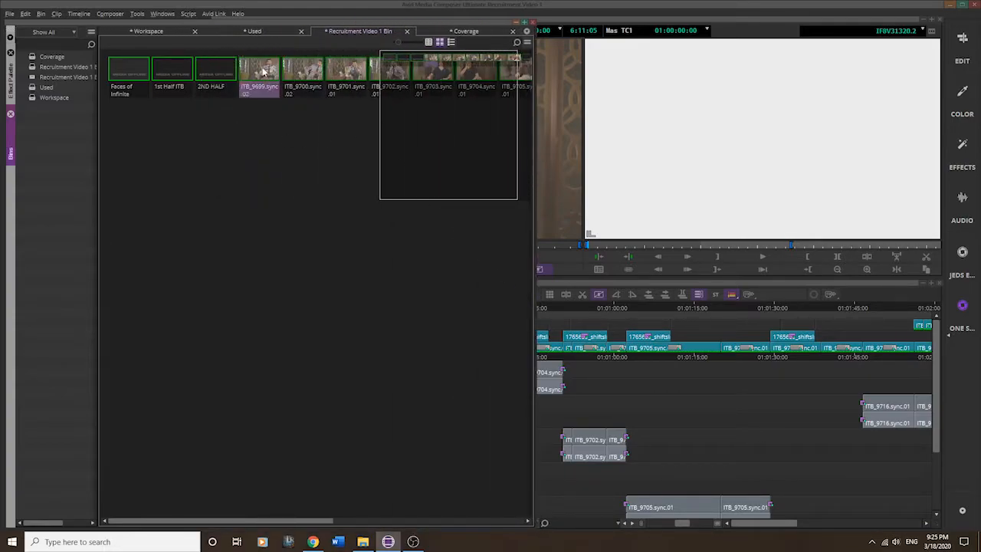
left_click(181, 69)
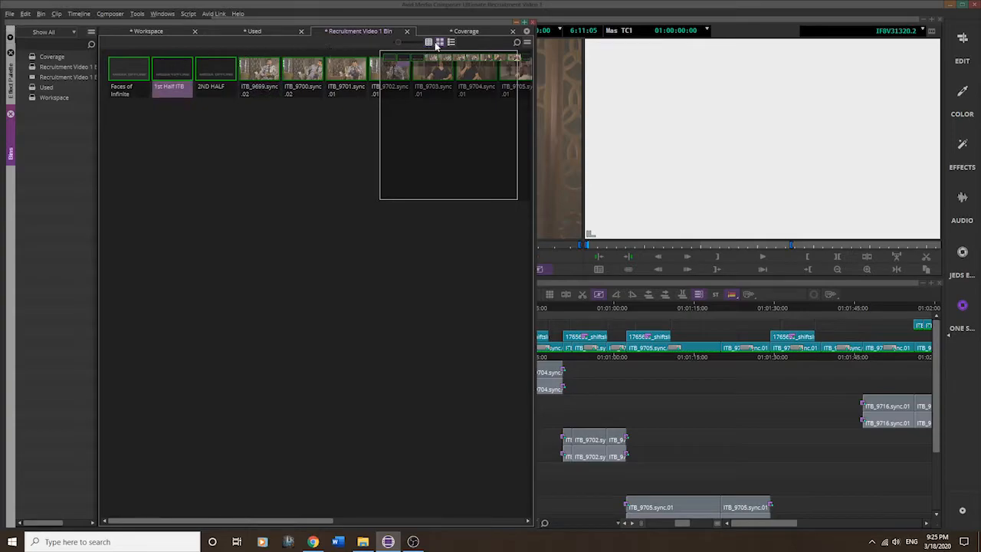
- Narrow the Bins window to uncover most of the source monitor and return Recruitment Video 1 Bin to script view
left_click_drag(534, 67, 305, 67)
left_click(222, 43)
scroll(190, 179, "down", 2)
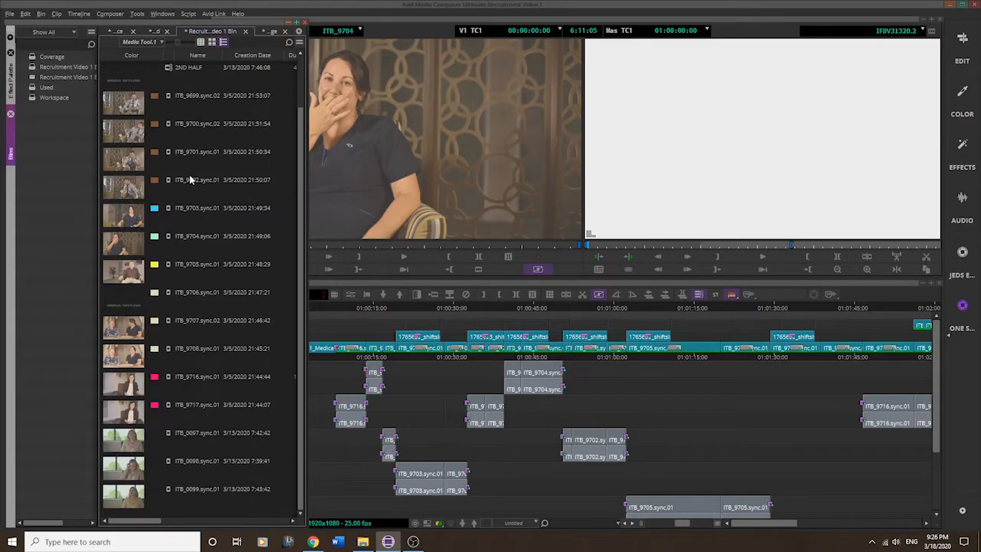
scroll(189, 175, "up", 2)
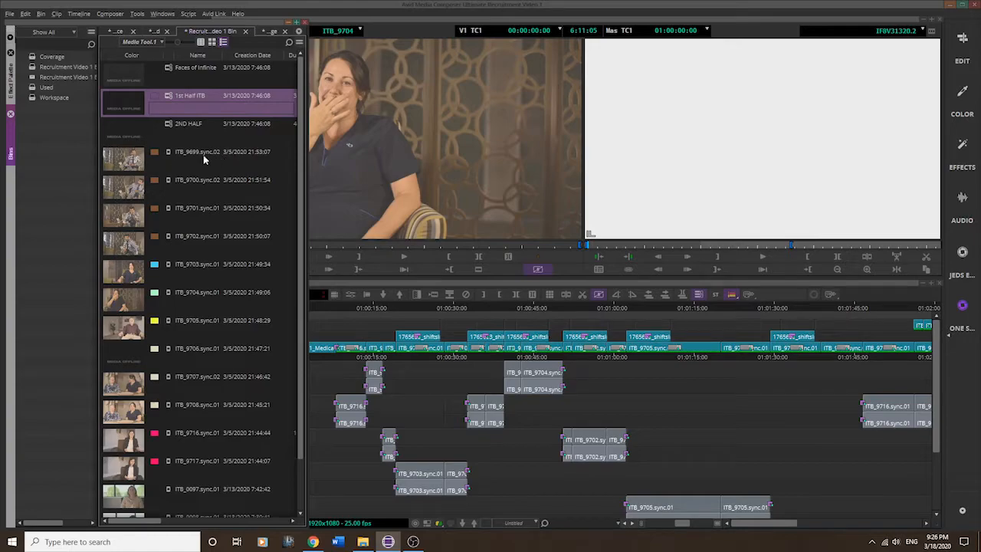
- Load clip ITB_9699.sync.02 into the source monitor and enter the comment "Nice smile" for it in the bin
left_click(130, 161)
double_click(130, 161)
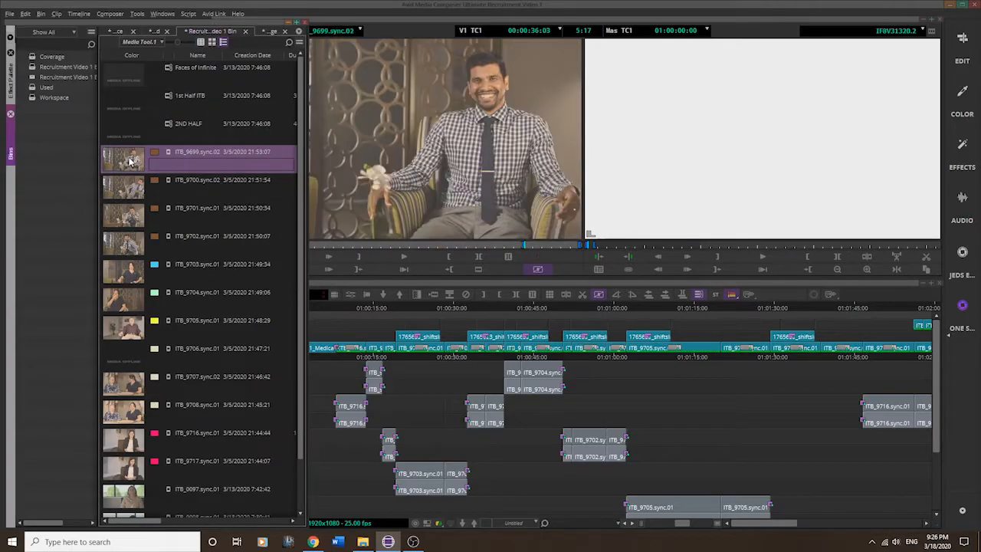
left_click(173, 164)
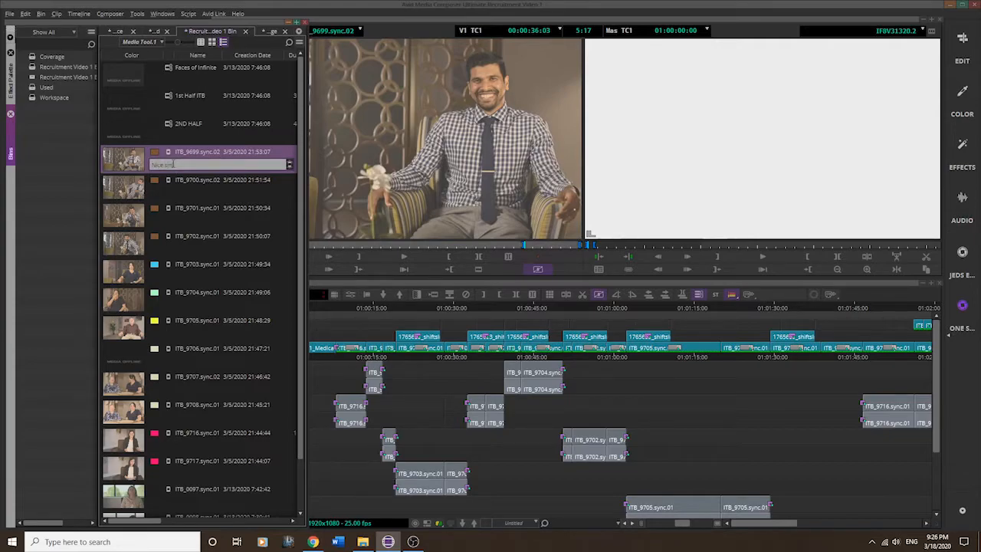
type("Nice smile.")
key("Return")
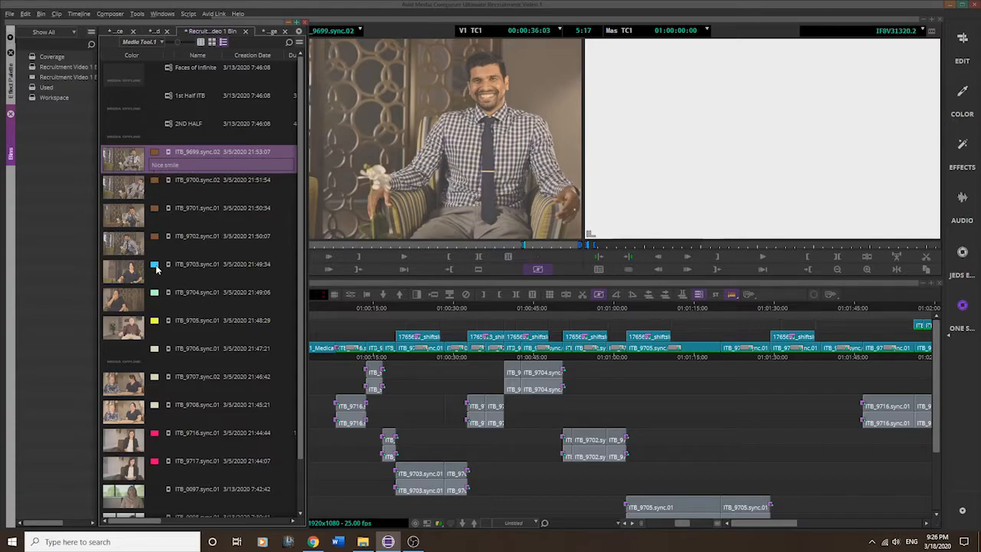
- Resize the Timeline window to fit beneath the Composer and beside Bins, and check the Effect Palette before returning to Bins
left_click(333, 314)
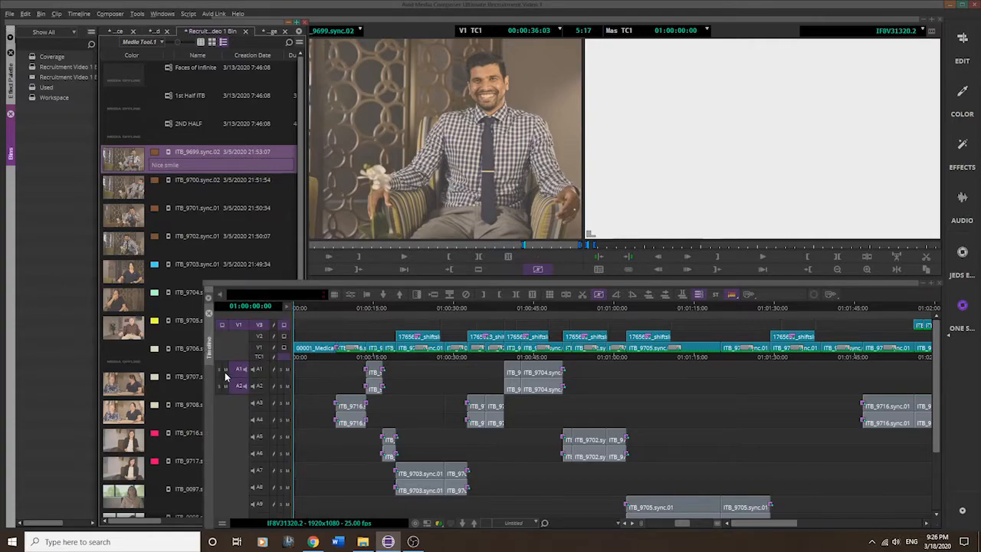
left_click(231, 370)
left_click_drag(202, 280, 124, 201)
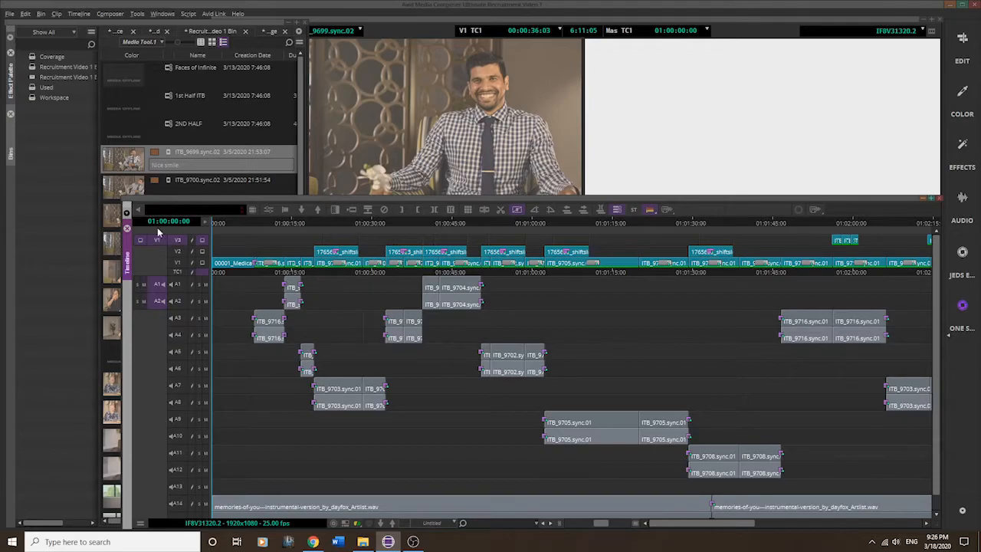
left_click_drag(120, 195, 303, 276)
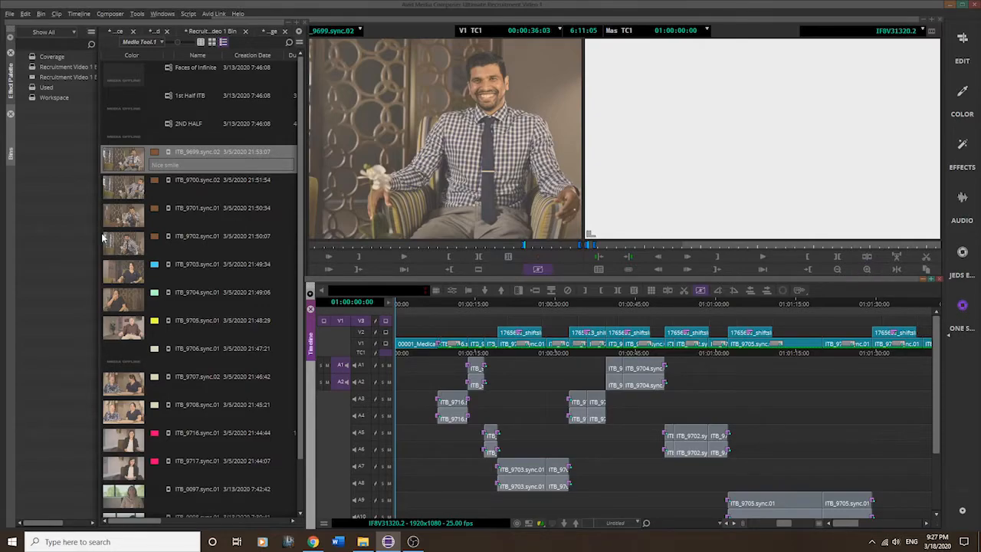
left_click(11, 78)
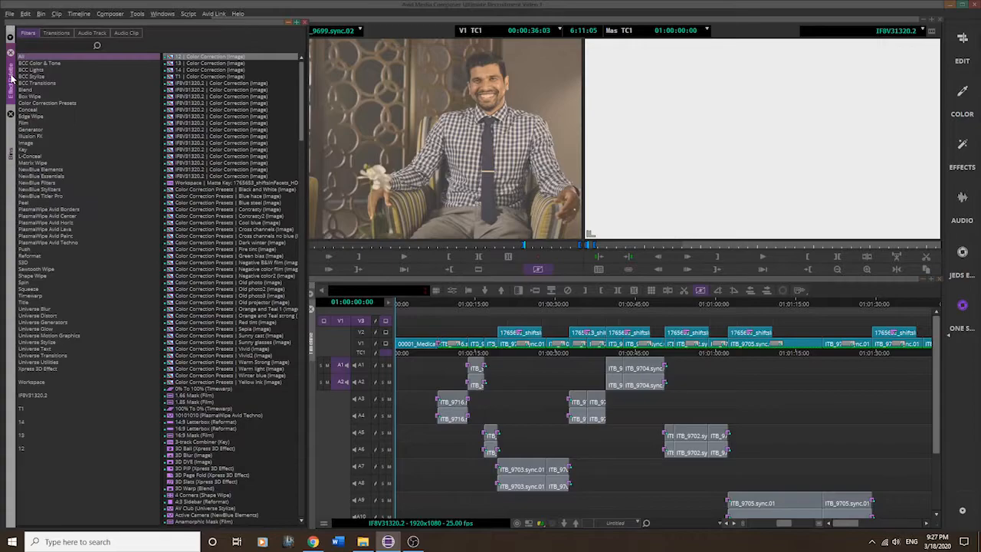
left_click(11, 152)
- Open the Settings window, move it over the bin clips, and view the Project settings followed by the User settings
left_click(10, 13)
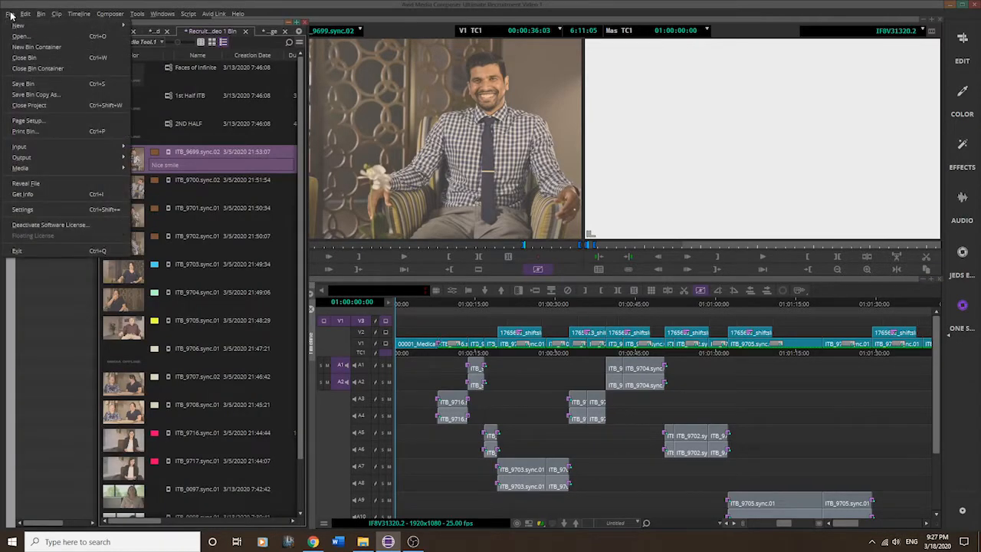
left_click(37, 209)
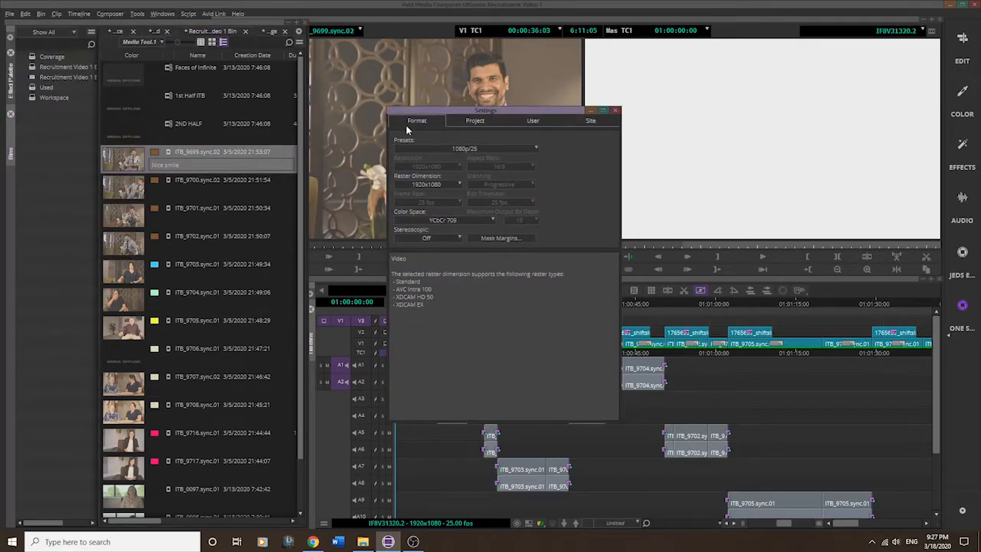
left_click_drag(481, 111, 273, 132)
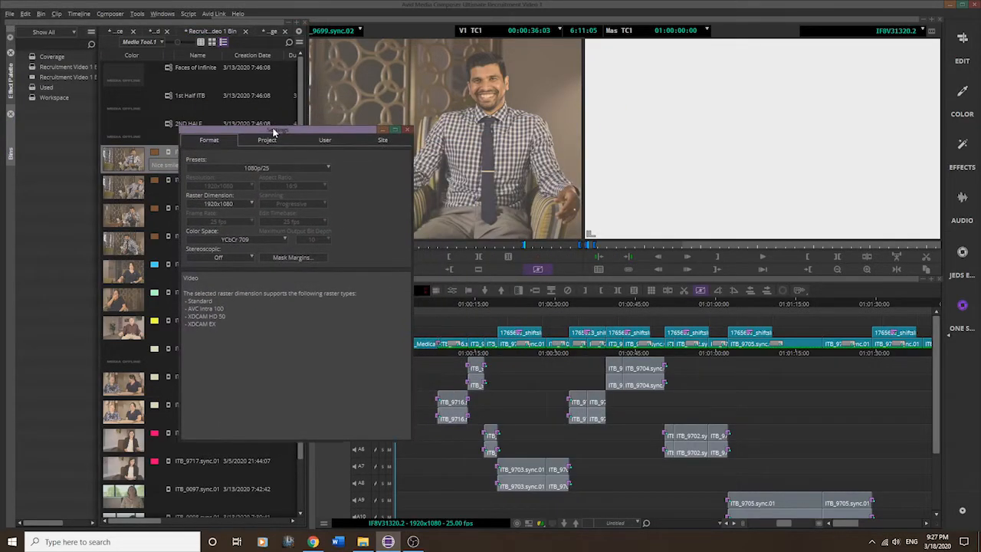
left_click(266, 141)
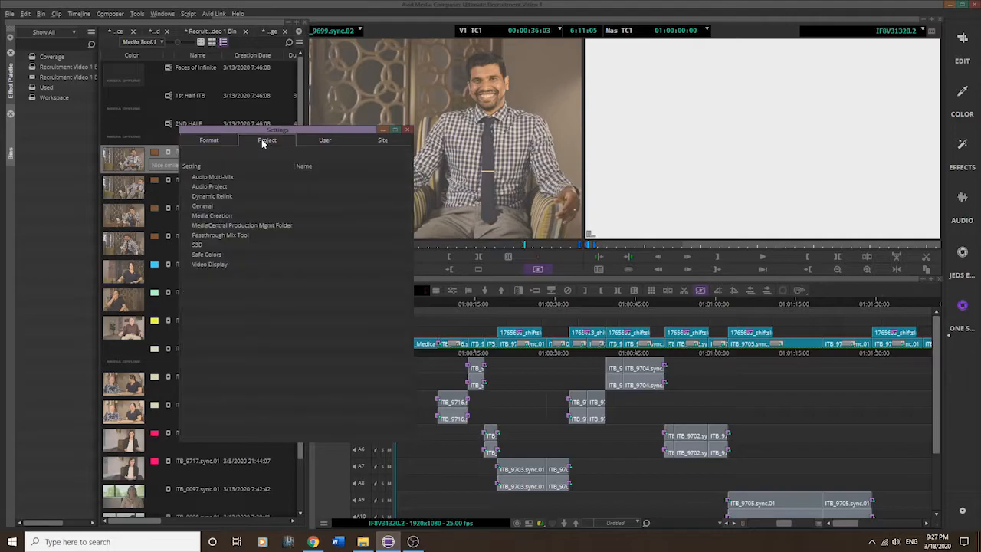
left_click(324, 141)
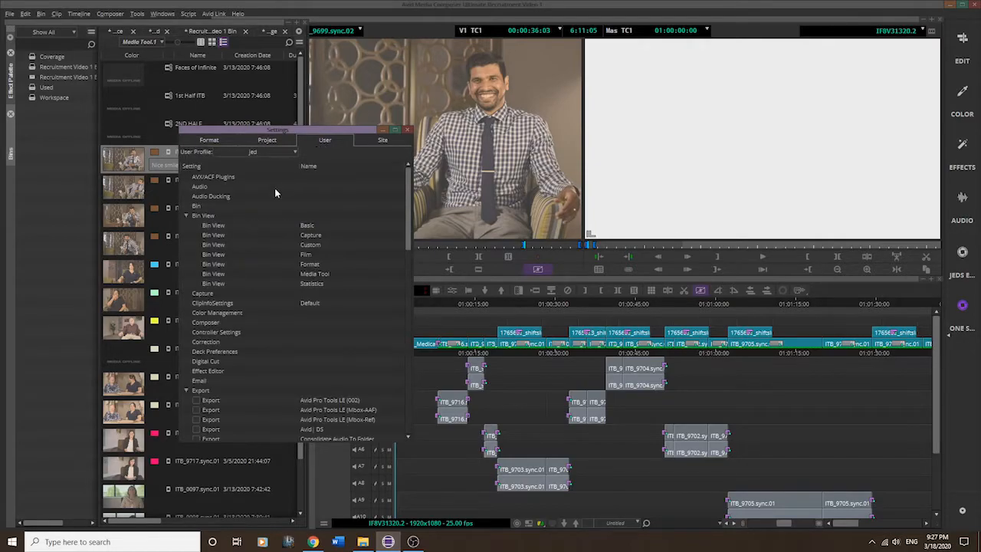
- Look through the User settings list and open the MC English (United States) keyboard layout
scroll(261, 196, "down", 12)
scroll(255, 200, "down", 7)
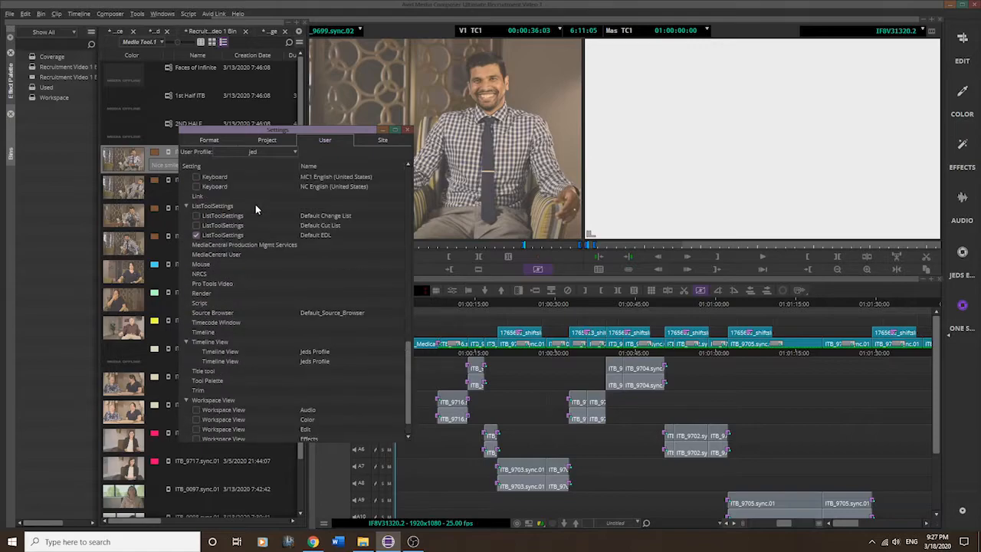
scroll(253, 207, "up", 5)
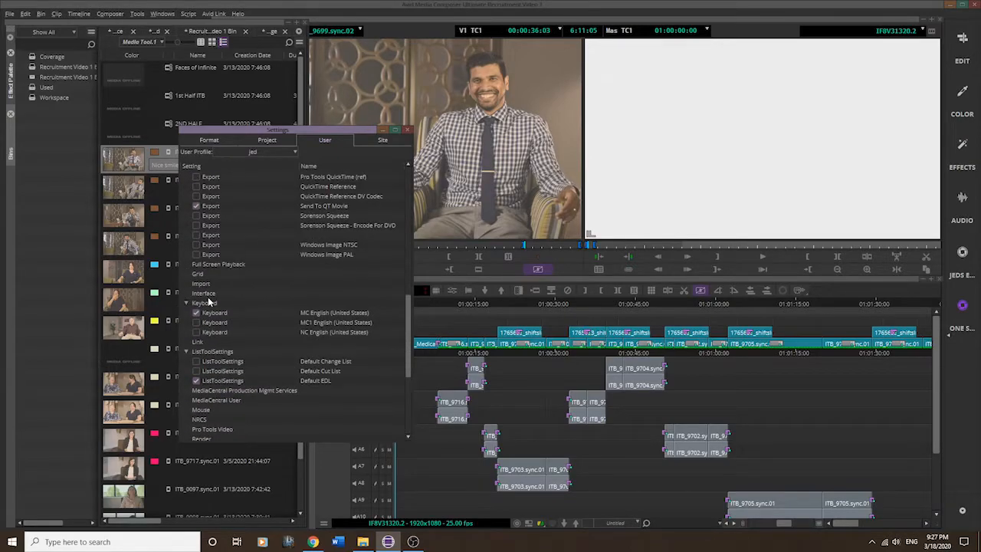
scroll(258, 287, "down", 6)
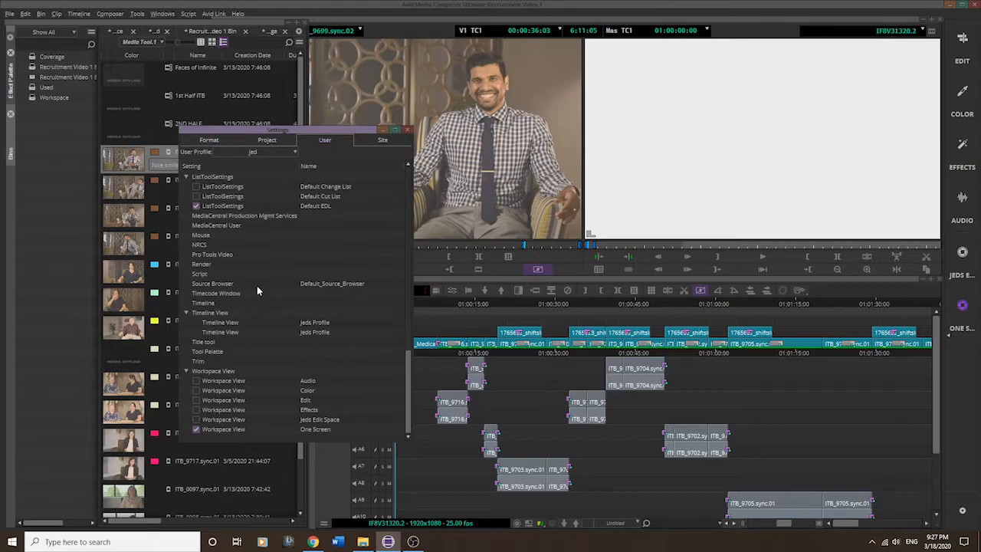
scroll(257, 289, "up", 6)
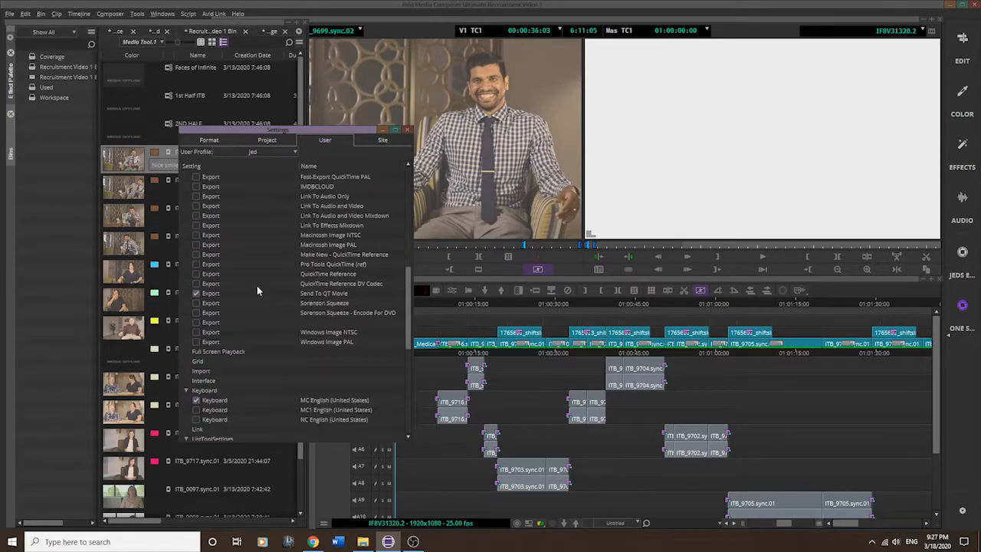
left_click(216, 401)
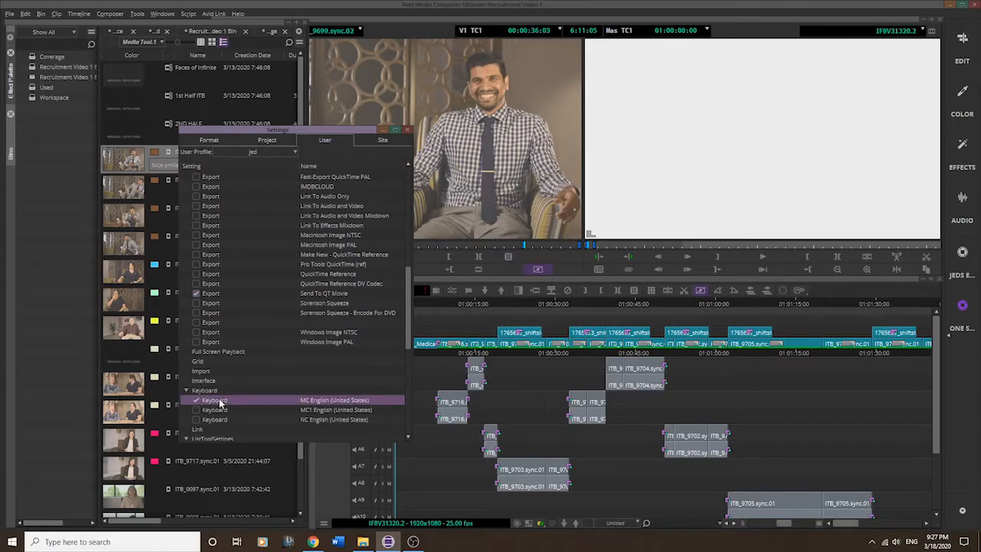
double_click(222, 401)
- Close the Settings window and place the Keyboard layout window over the record monitor
left_click_drag(378, 212, 356, 318)
left_click(407, 130)
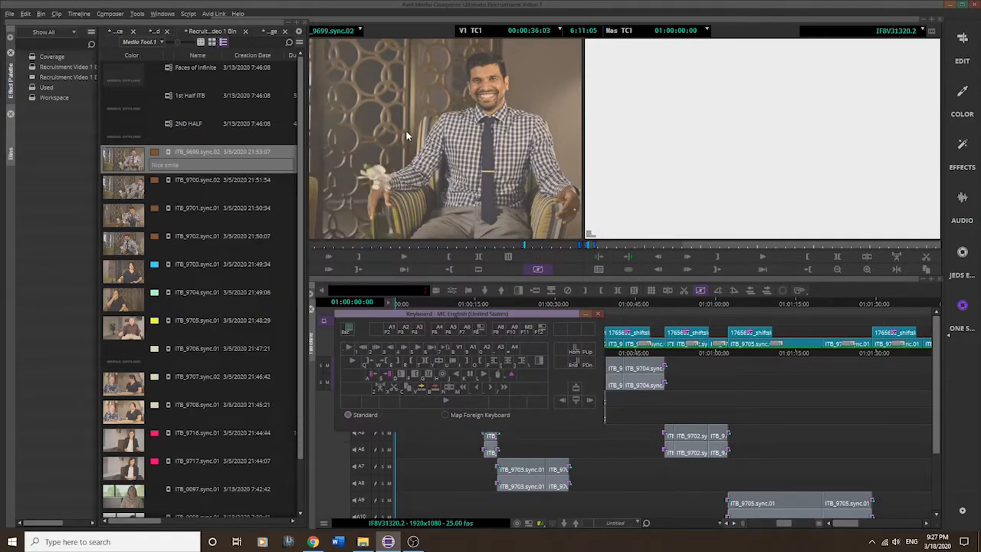
left_click_drag(457, 311, 741, 88)
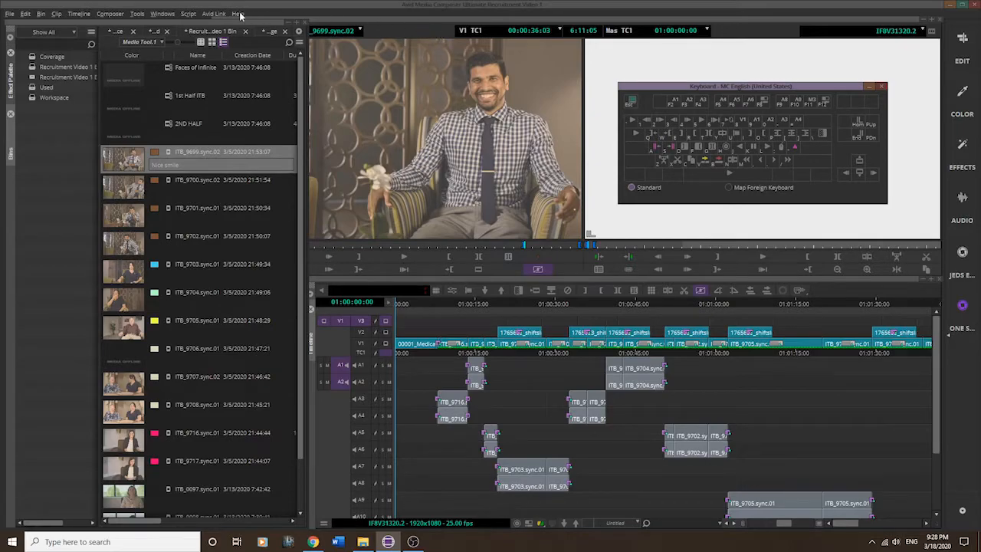
- Open the Command Palette alongside the Keyboard layout window
left_click(137, 14)
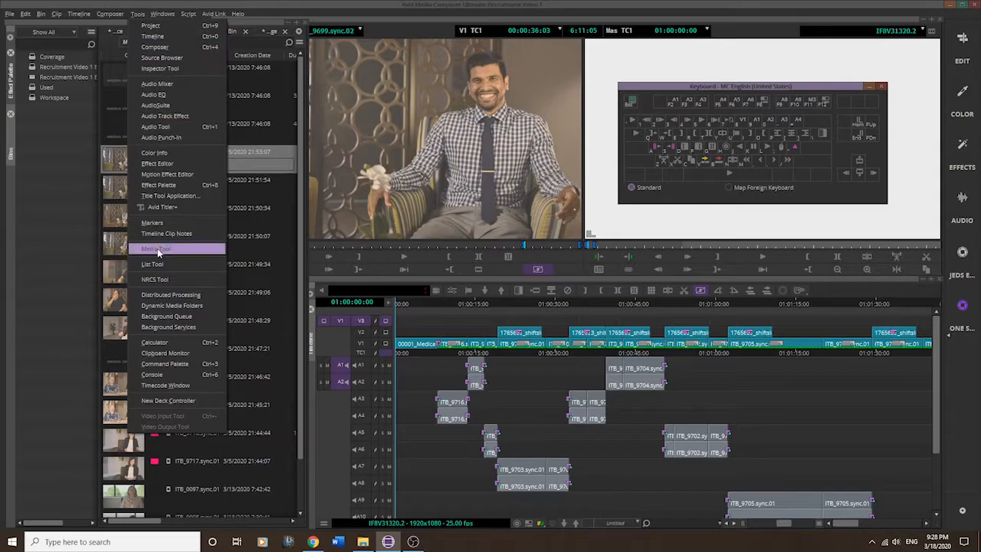
left_click(174, 365)
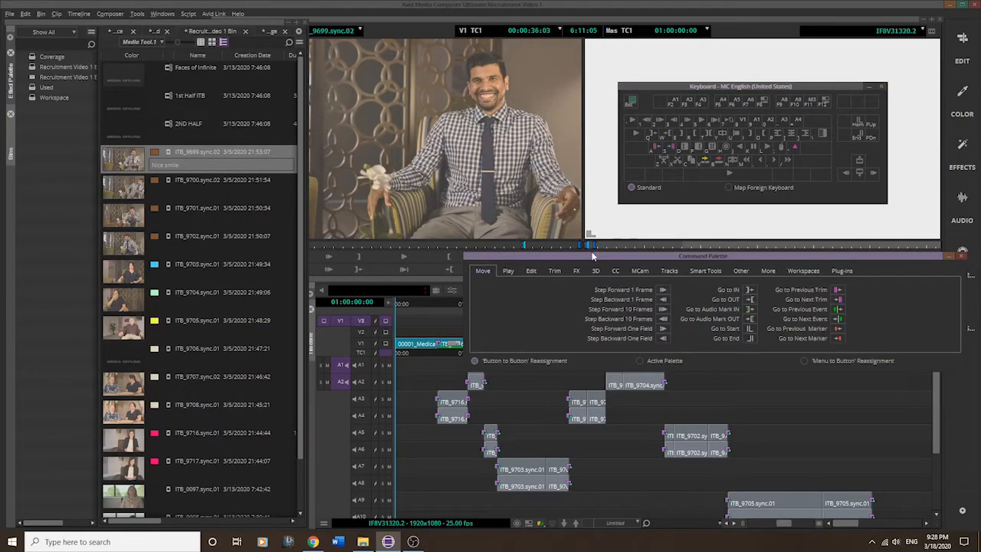
- Place the Command Palette over the bins and source monitor, and look through its command categories from Play through Other
left_click_drag(590, 259, 227, 77)
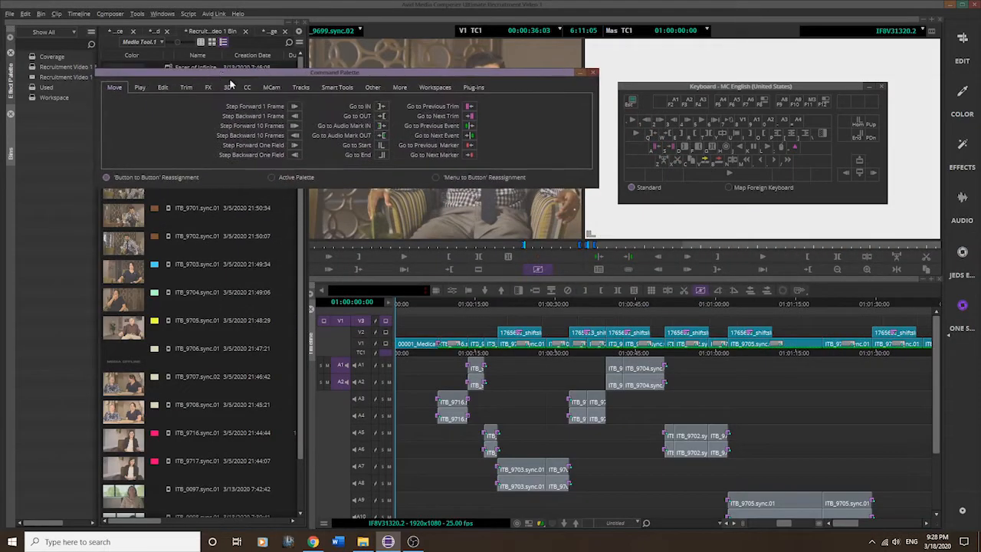
left_click(139, 88)
left_click(166, 87)
left_click(193, 88)
left_click(208, 87)
left_click(228, 88)
left_click(246, 87)
left_click(271, 88)
left_click(300, 87)
left_click(337, 88)
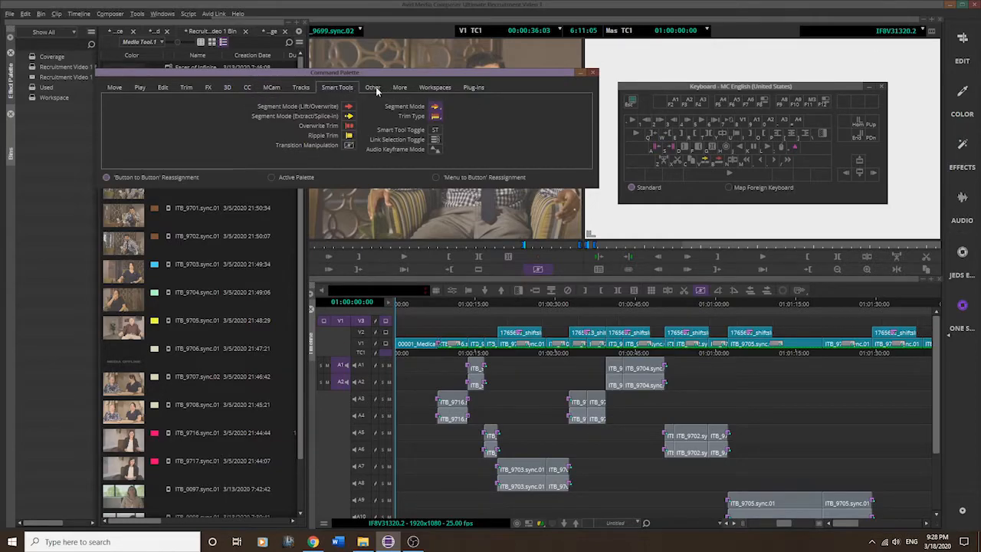
left_click(374, 87)
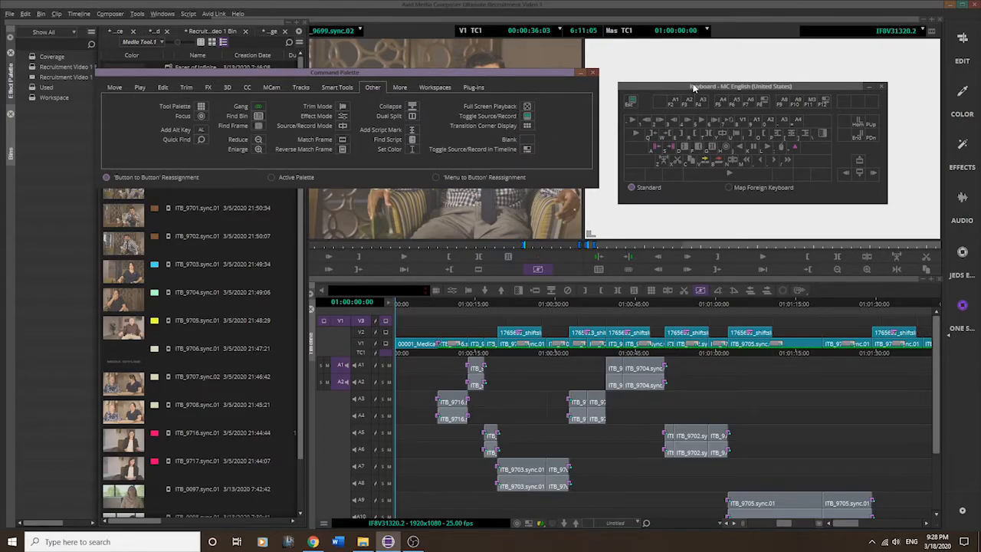
- Reposition the Keyboard layout window beside the Command Palette and map MultiCam 1, 2 and 3 to the F2, F3 and F4 keys
left_click_drag(692, 88, 672, 133)
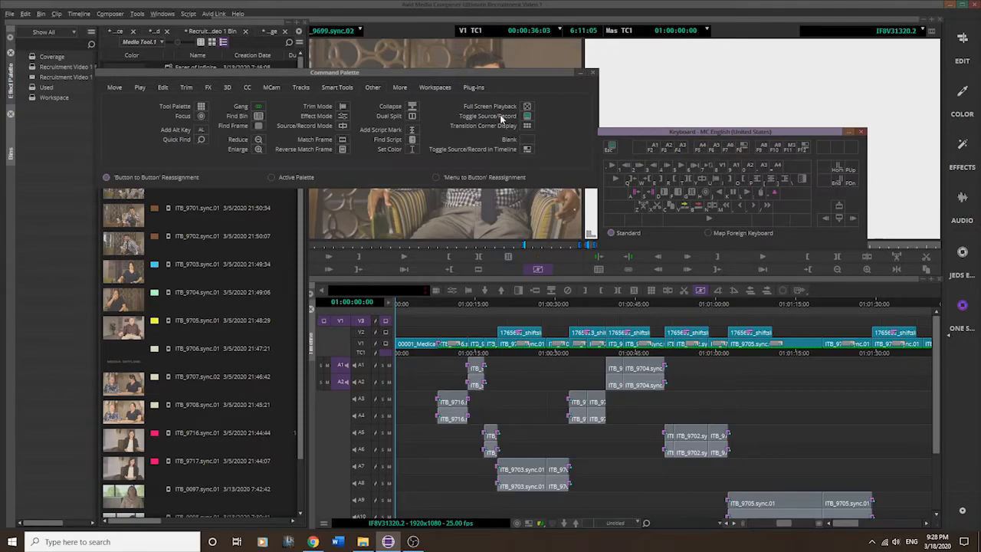
left_click(273, 86)
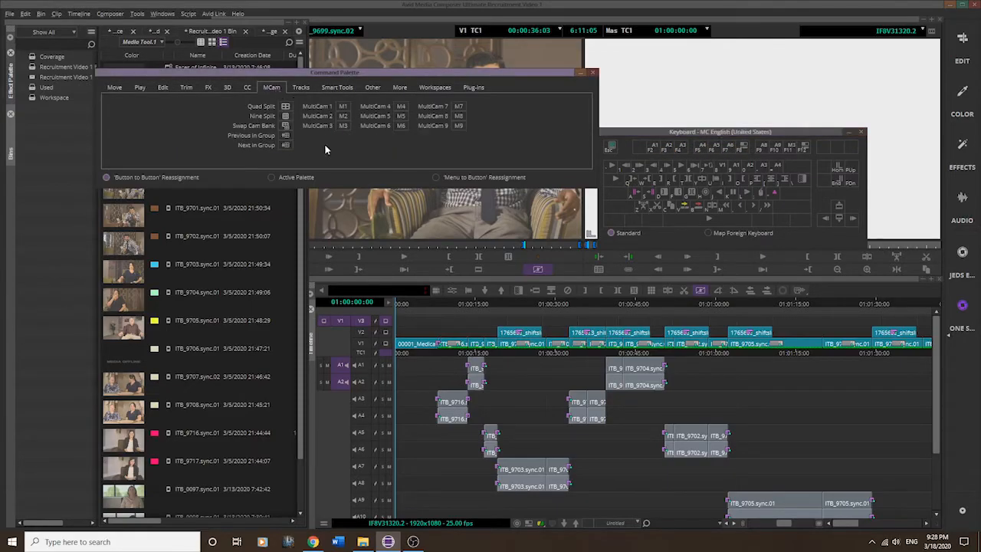
left_click_drag(343, 109, 652, 149)
left_click_drag(343, 119, 670, 148)
left_click_drag(343, 125, 682, 148)
- Examine the Edit, Trim, effects and remaining command categories through Plug-ins, and return to the Other category
left_click(163, 88)
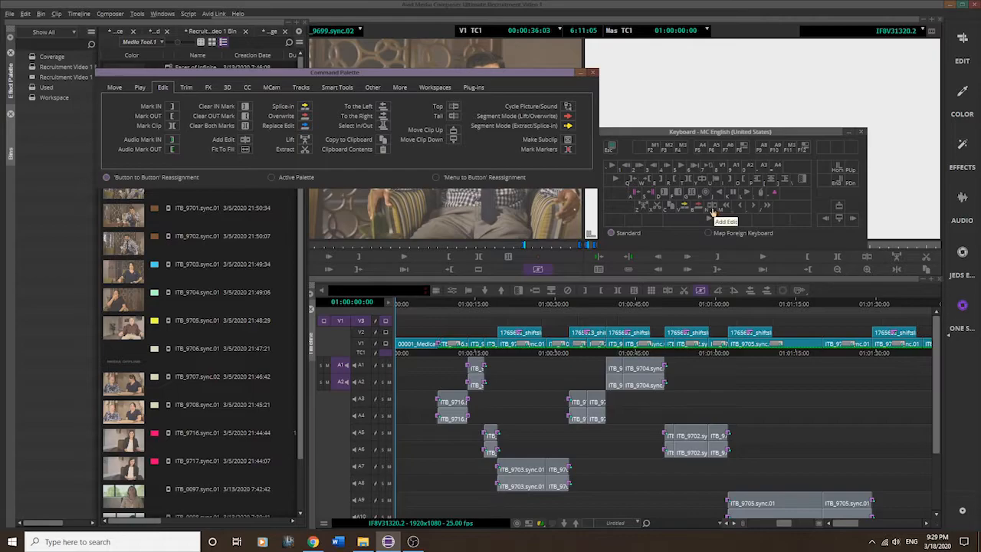
left_click(187, 88)
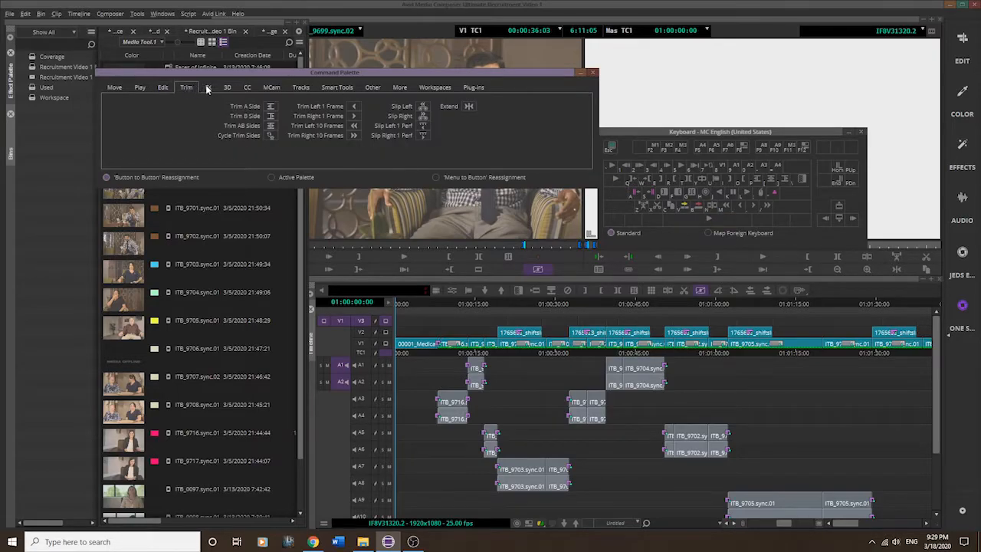
left_click(209, 88)
left_click(228, 87)
left_click(247, 88)
left_click(326, 90)
left_click(373, 90)
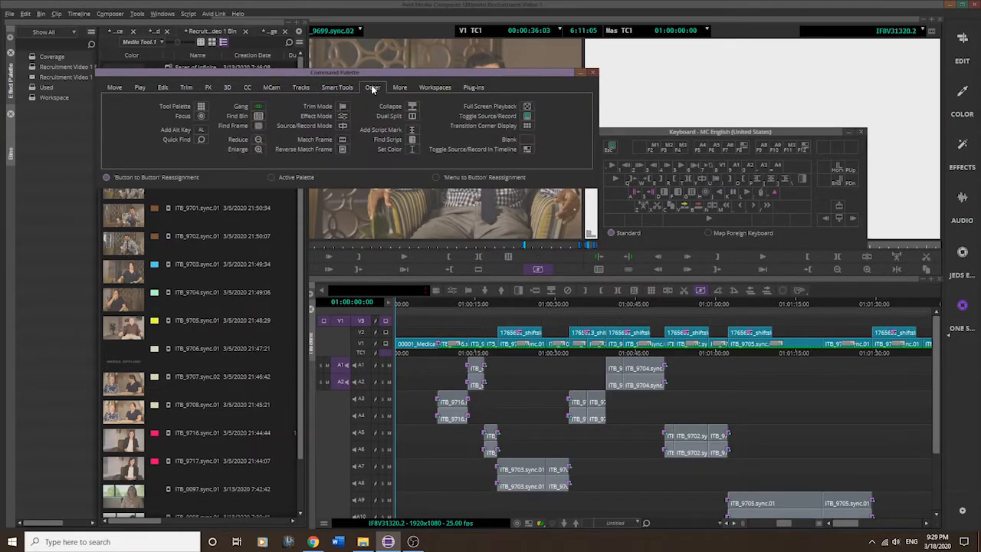
left_click(399, 87)
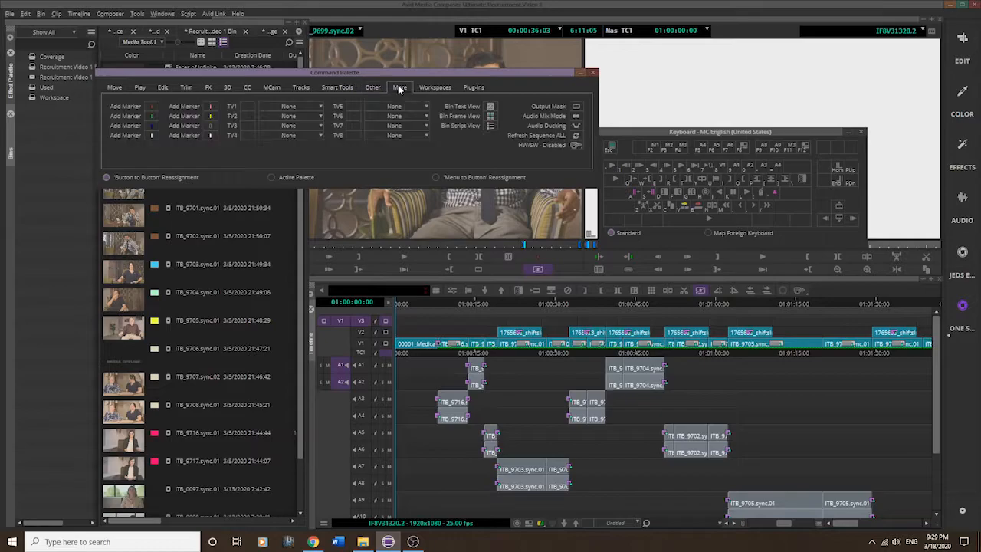
left_click(432, 87)
left_click(473, 87)
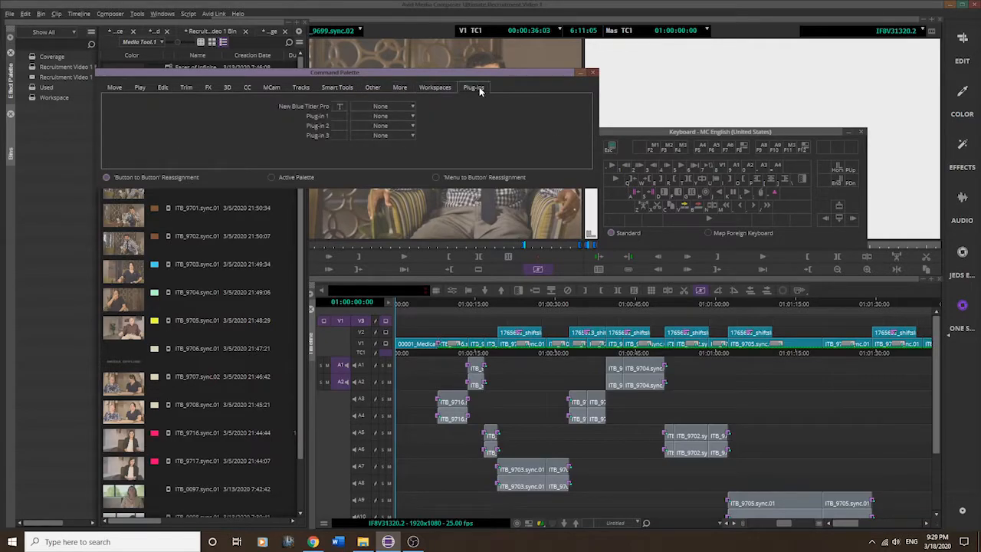
left_click(404, 88)
left_click(374, 87)
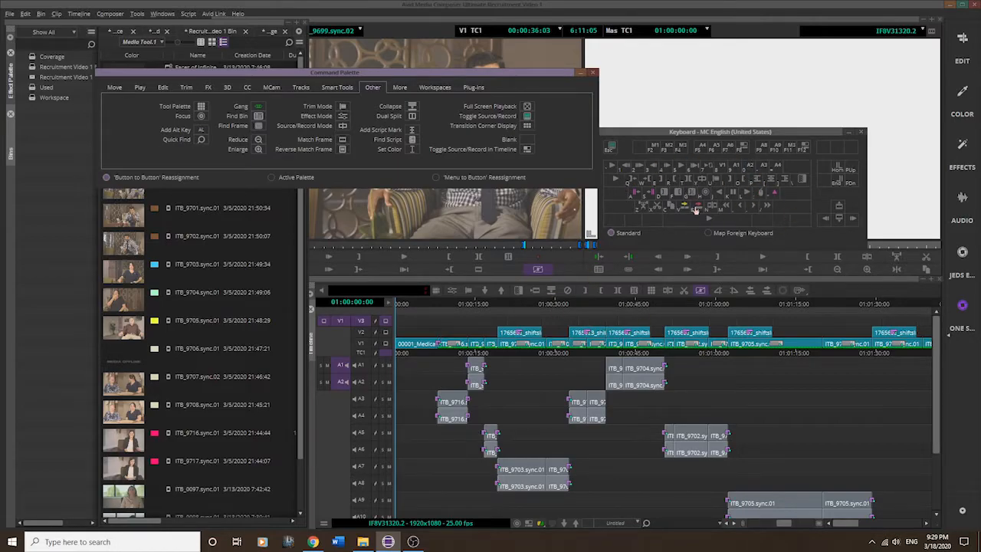
- Close the Command Palette and the Keyboard layout window
left_click(595, 74)
left_click(860, 133)
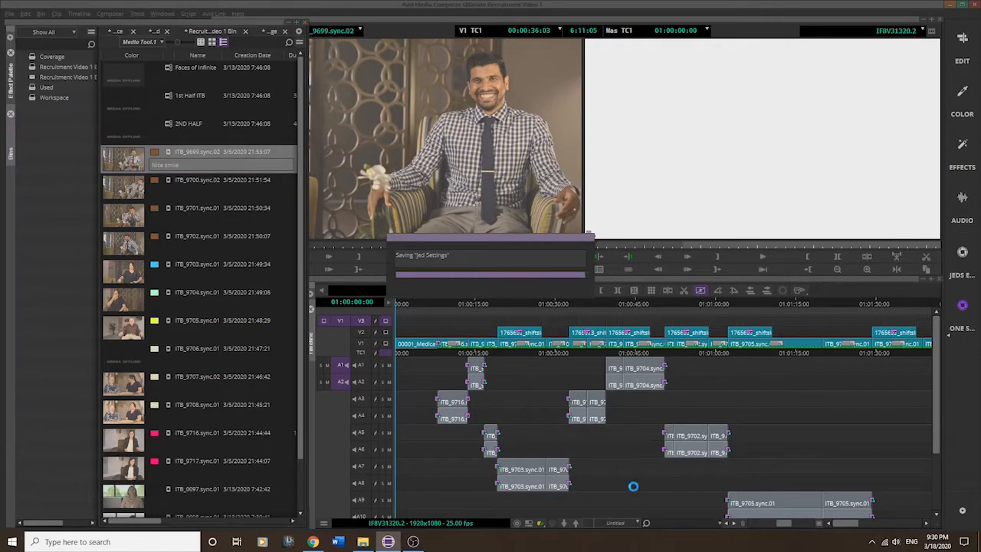
left_click(413, 542)
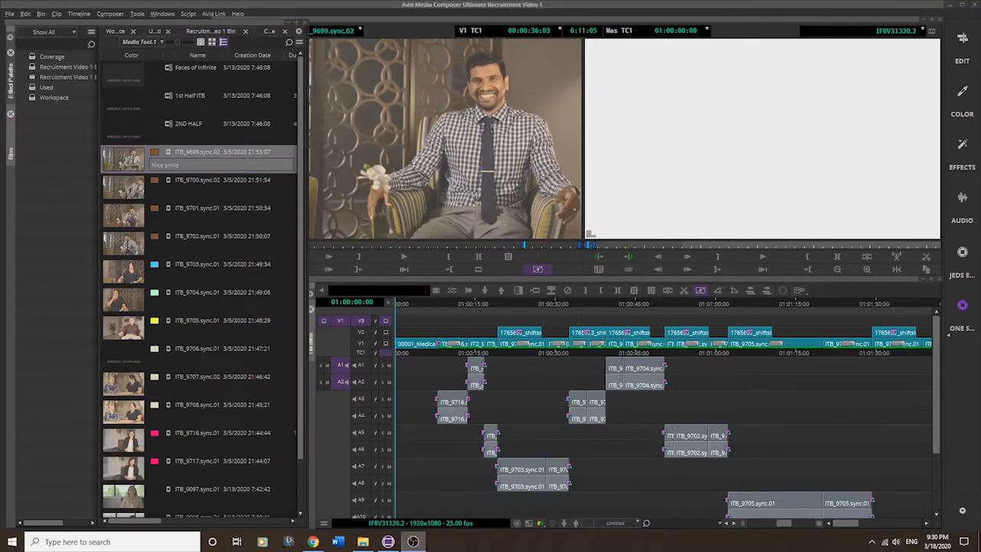